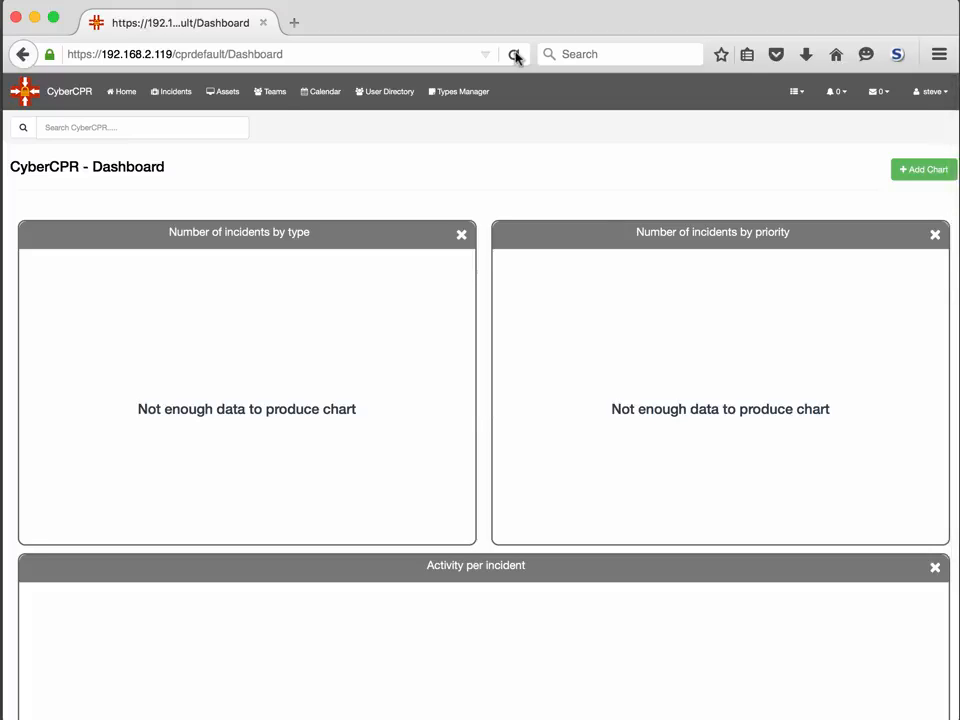
Start a new incident titled "Webserver crashed" with the description "The webserver rebooted last night without a obvious reason.".
click(176, 95)
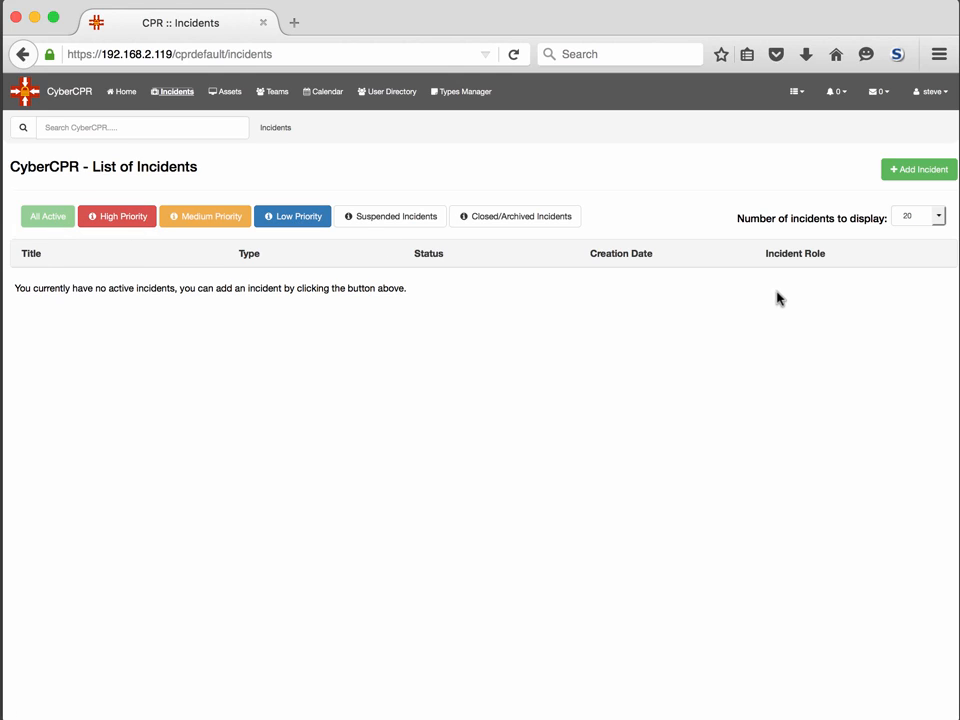
click(921, 167)
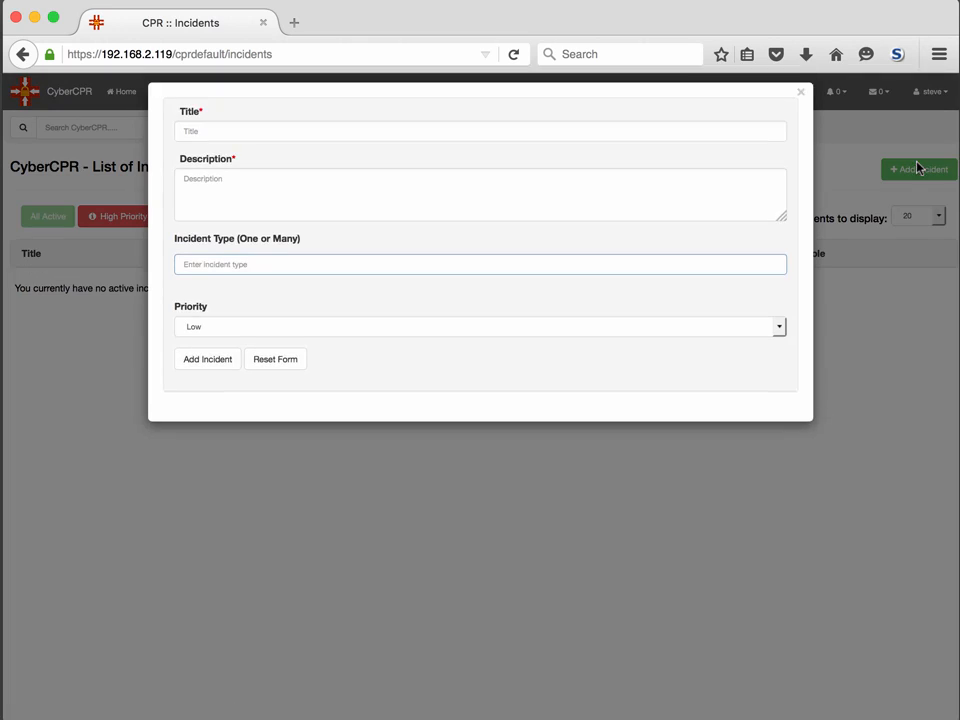
text(Webserv)
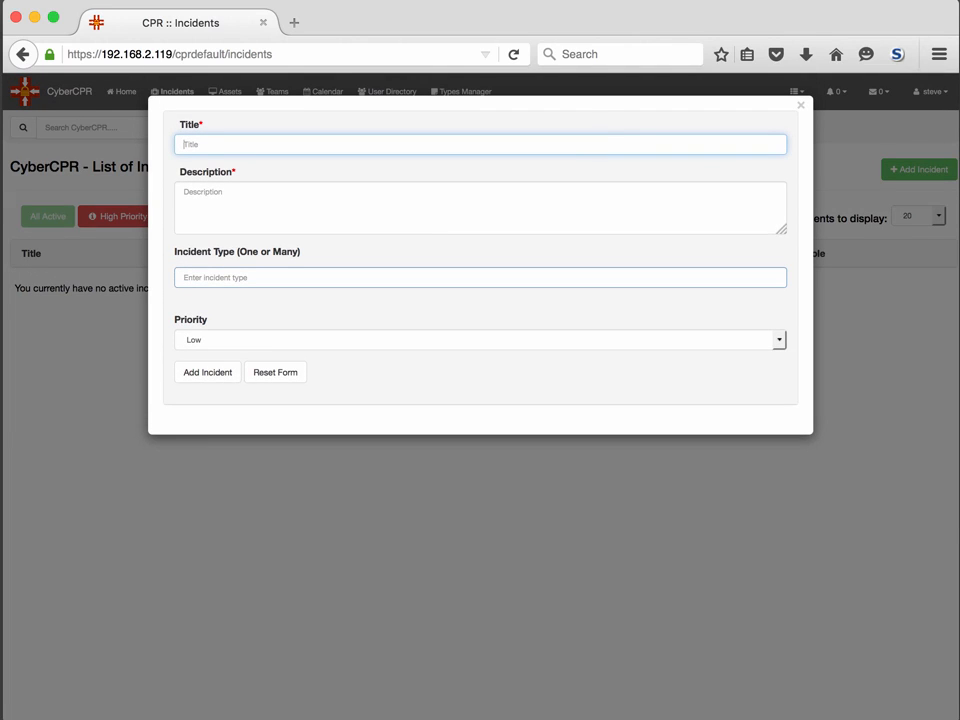
text(er crashed)
key(Tab)
text(T)
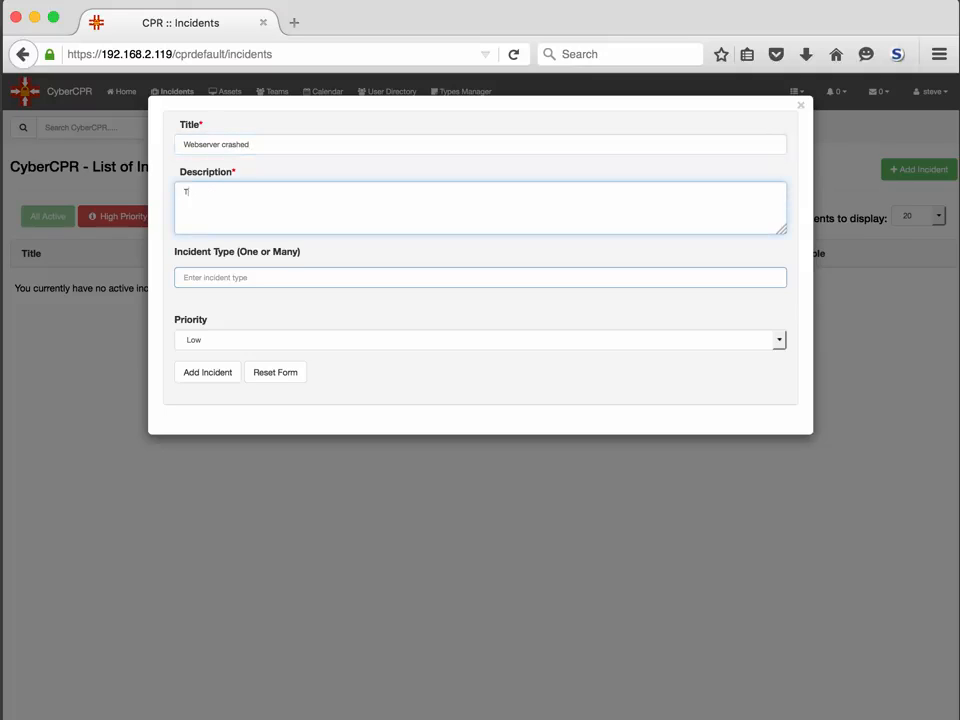
text(he webserver rebooted last night without a)
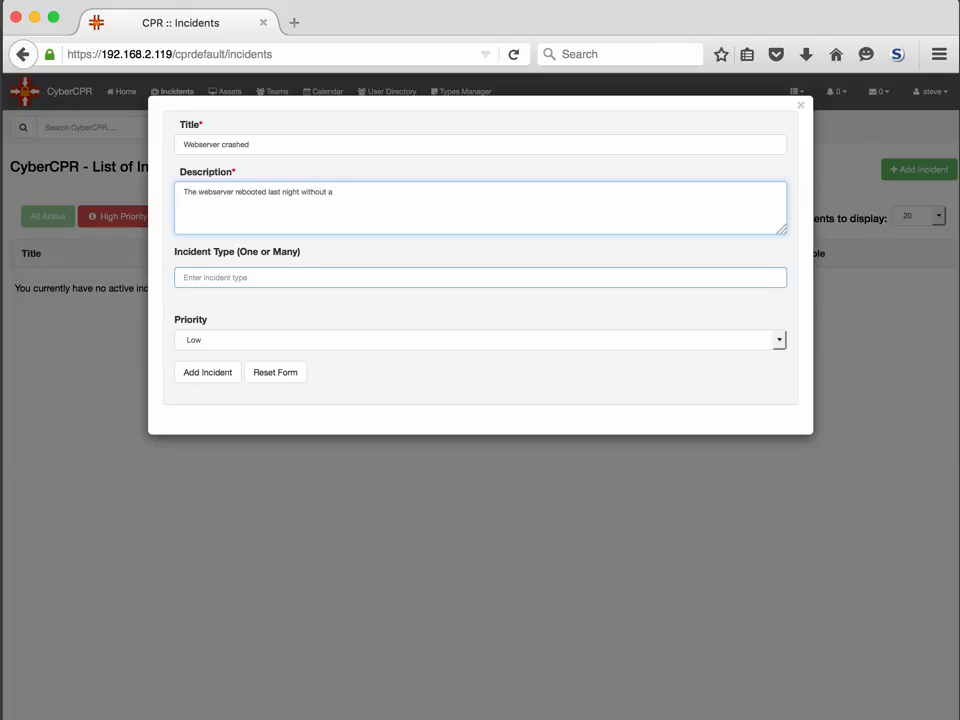
text( obvious reason.)
Assign the incident types "Internet facing system compromise" and "Email addresses" to the new incident.
click(474, 274)
scroll(360, 317, down, 5)
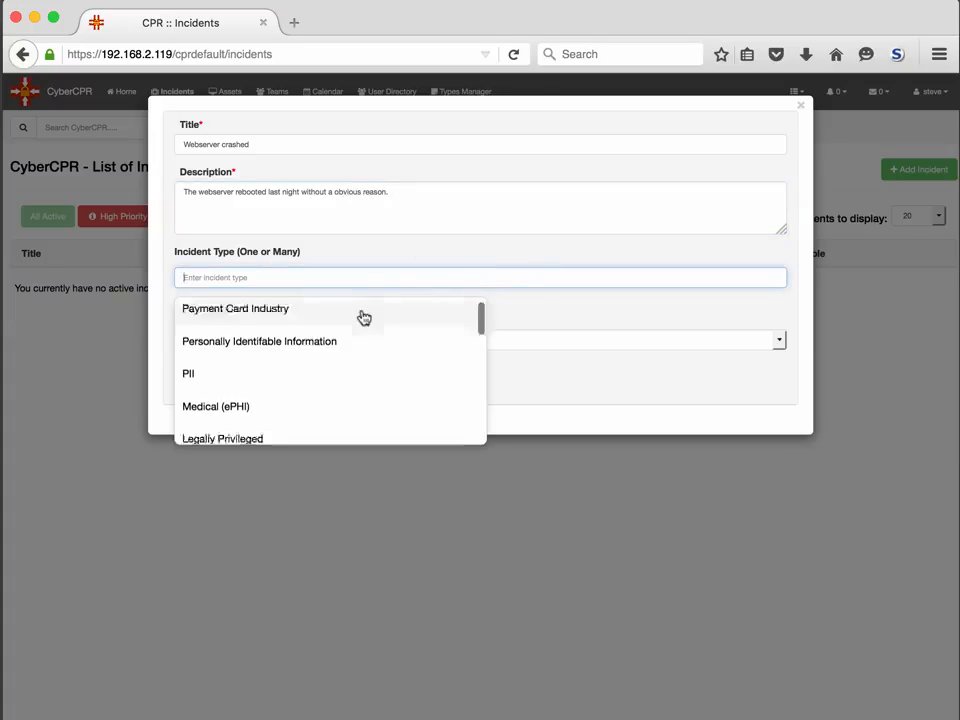
click(320, 364)
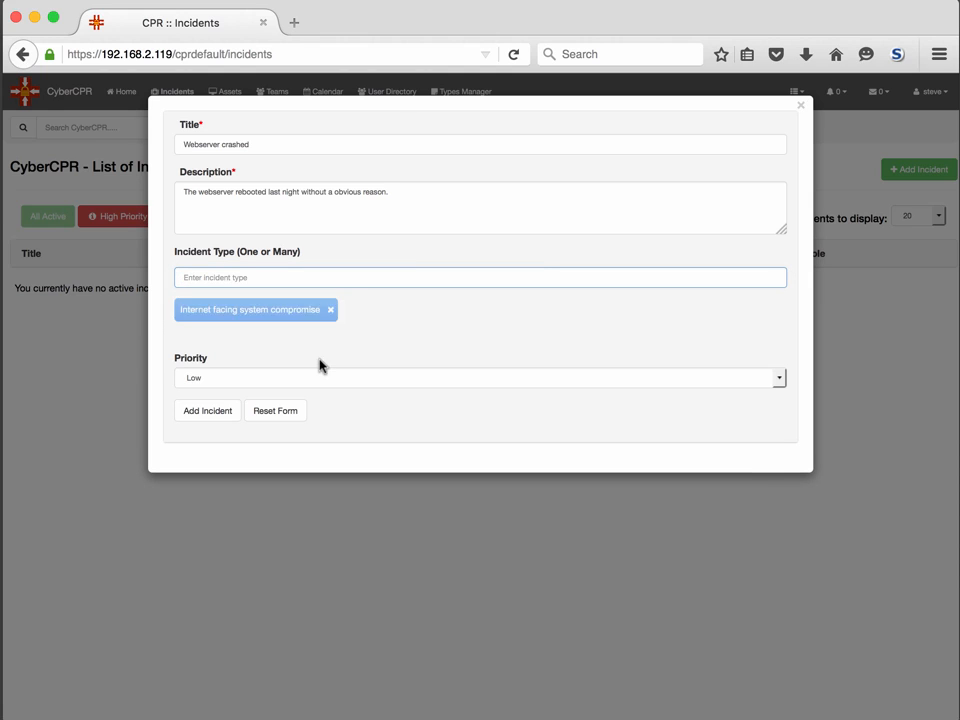
click(358, 279)
scroll(313, 394, down, 3)
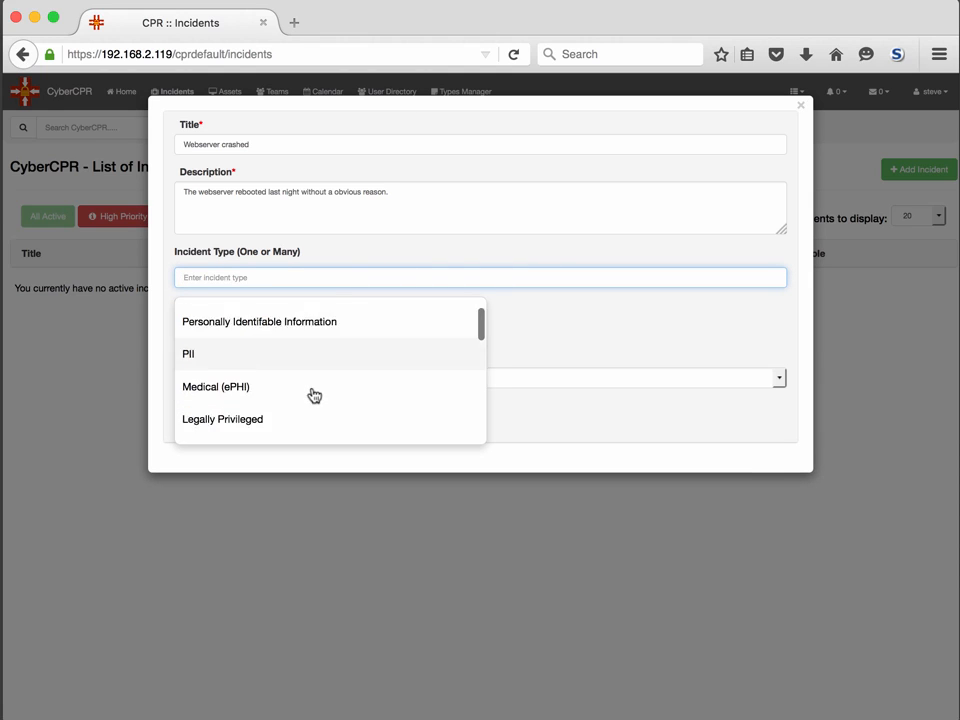
scroll(313, 394, down, 1)
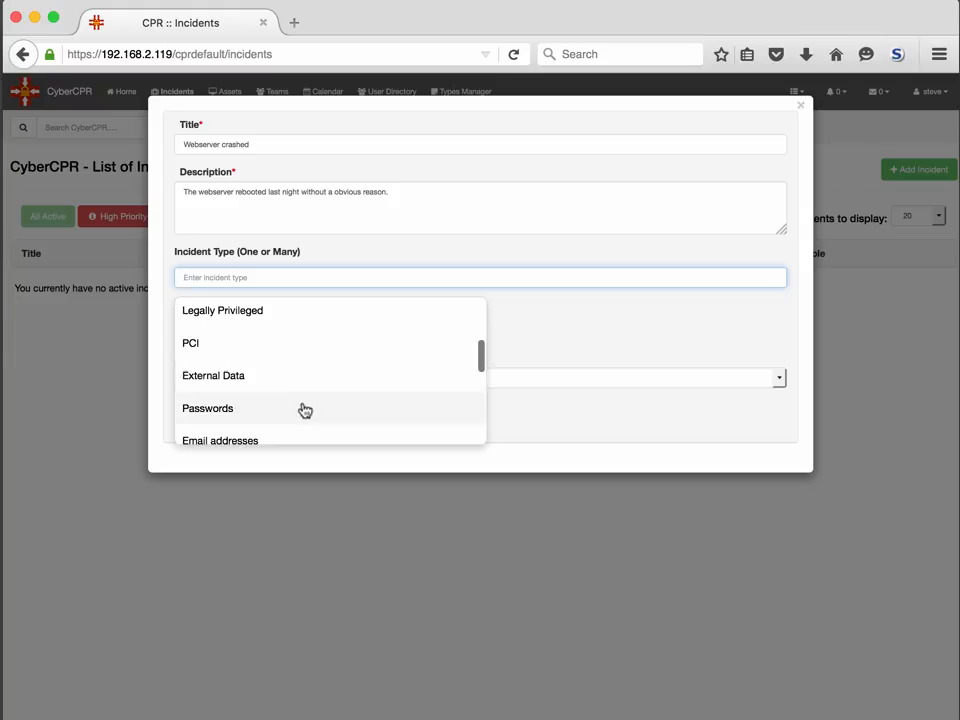
scroll(306, 405, down, 2)
click(307, 388)
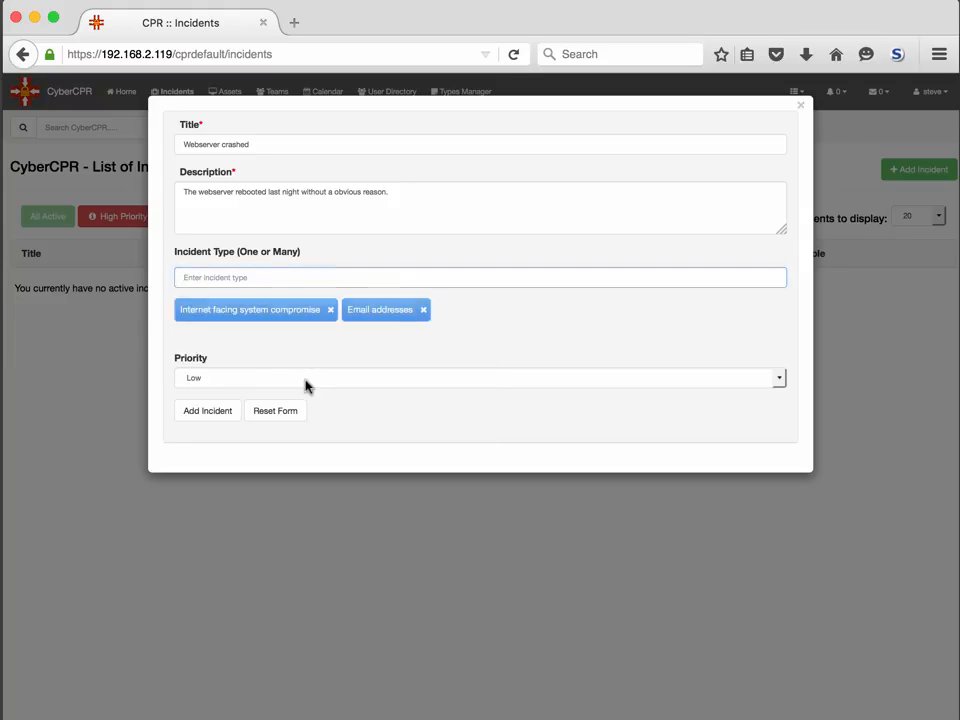
Set the new incident's priority to High and add the incident.
click(293, 382)
click(271, 413)
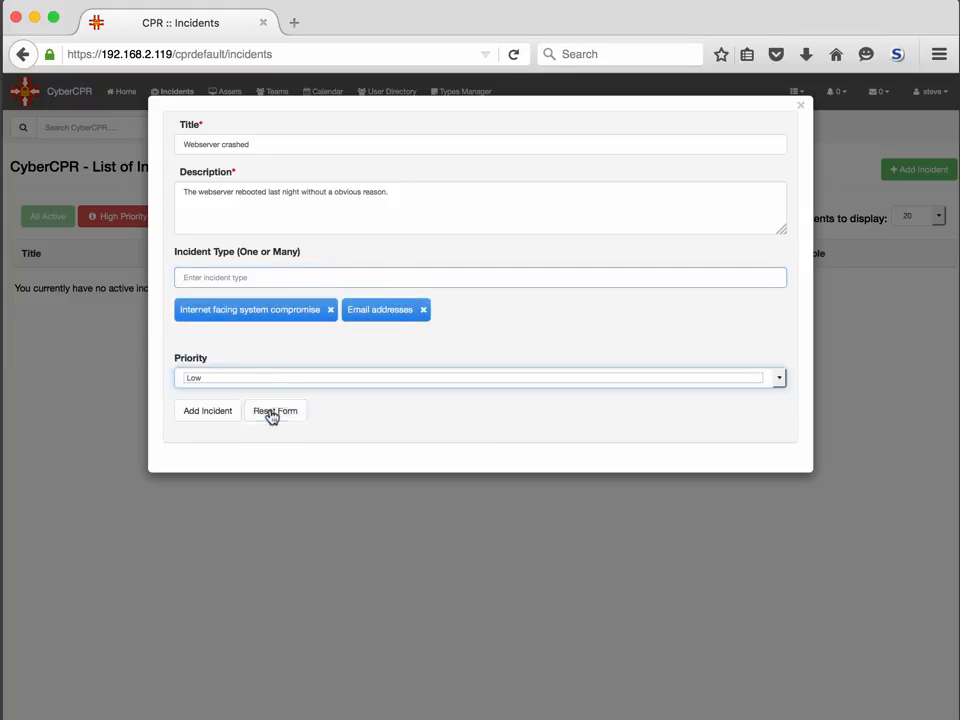
click(210, 411)
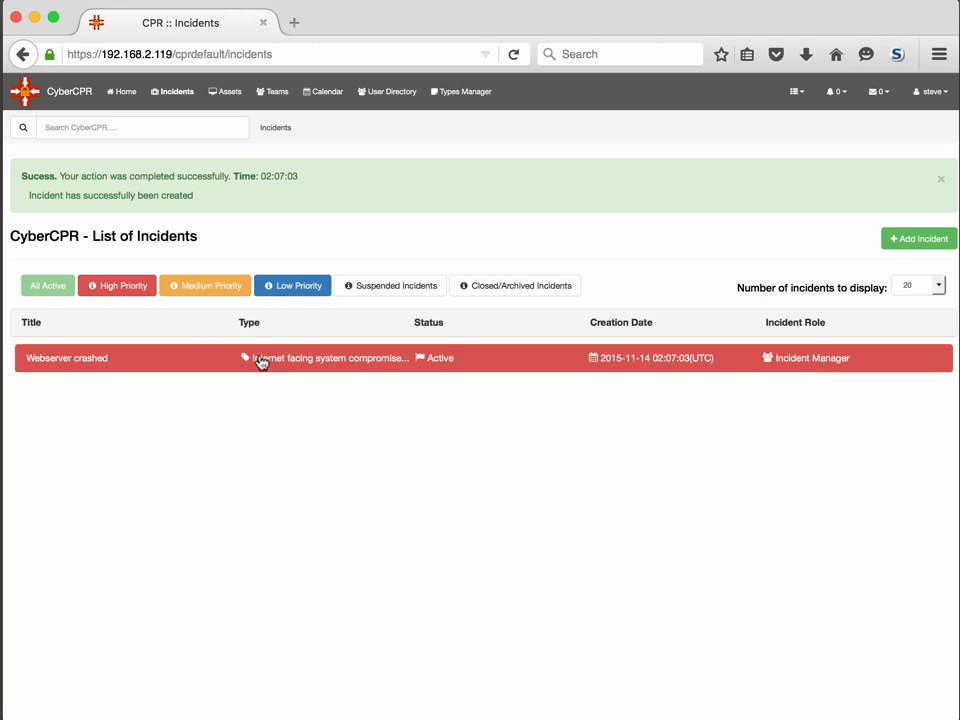
Open the "Webserver crashed" incident and review its dashboard details and charts.
click(208, 358)
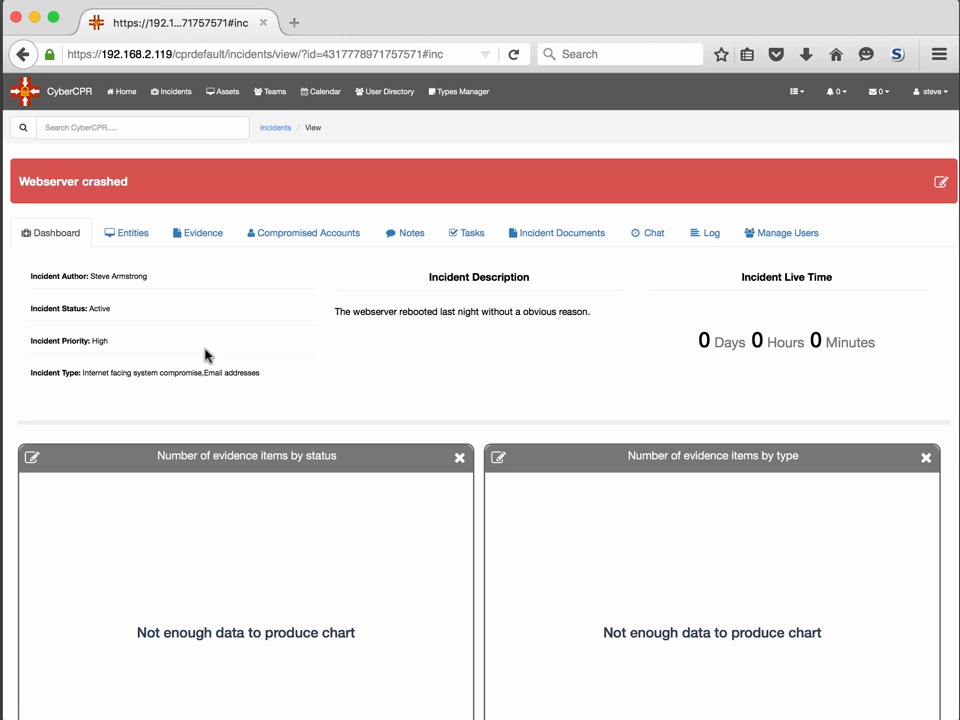
scroll(205, 355, down, 8)
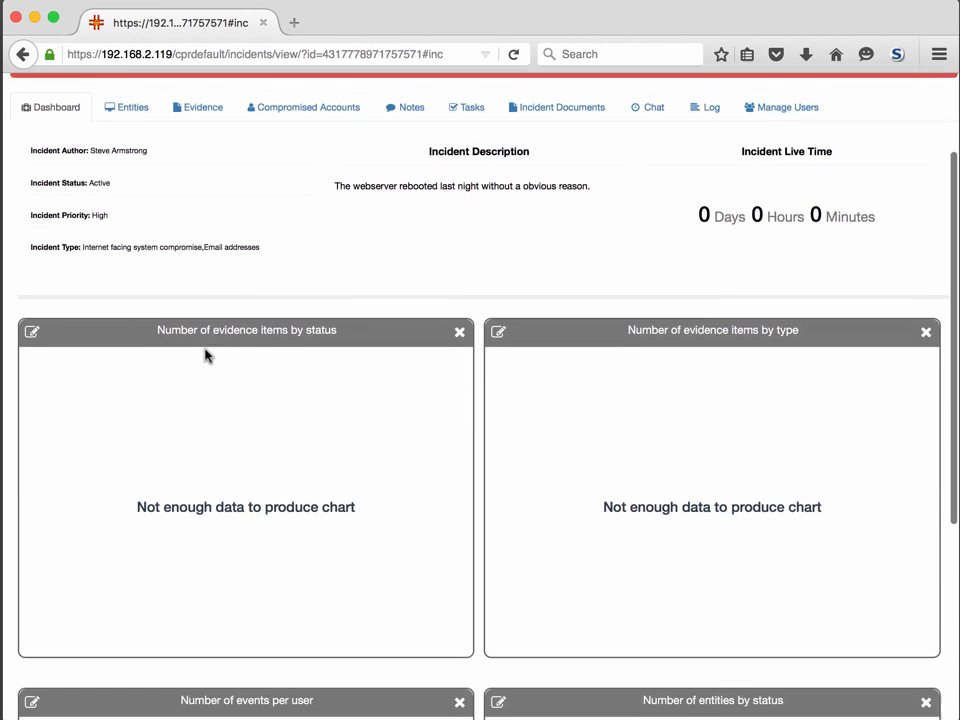
scroll(205, 355, down, 1)
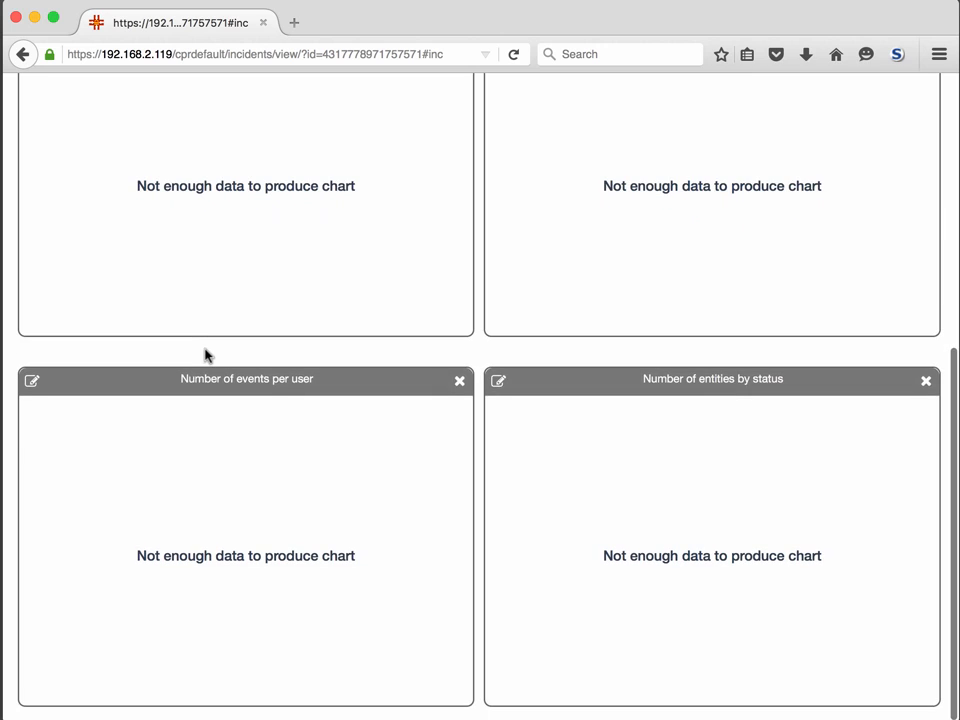
scroll(205, 355, up, 9)
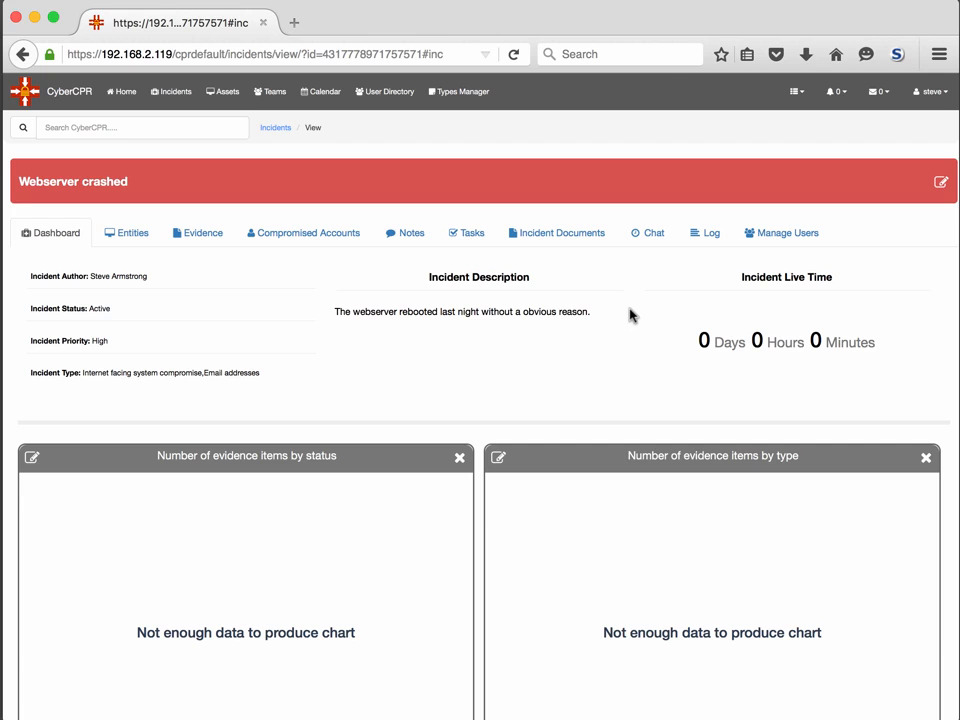
Correct "a obvious reason" to "an obvious reason" in the incident description and update the incident, confirming with the current account password.
click(940, 183)
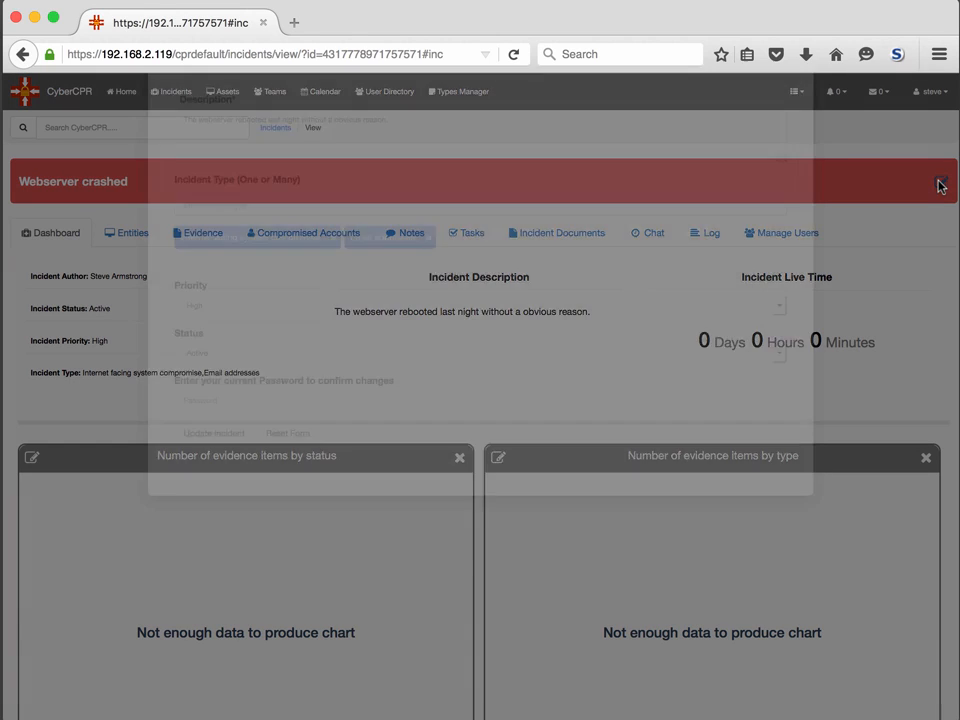
click(331, 235)
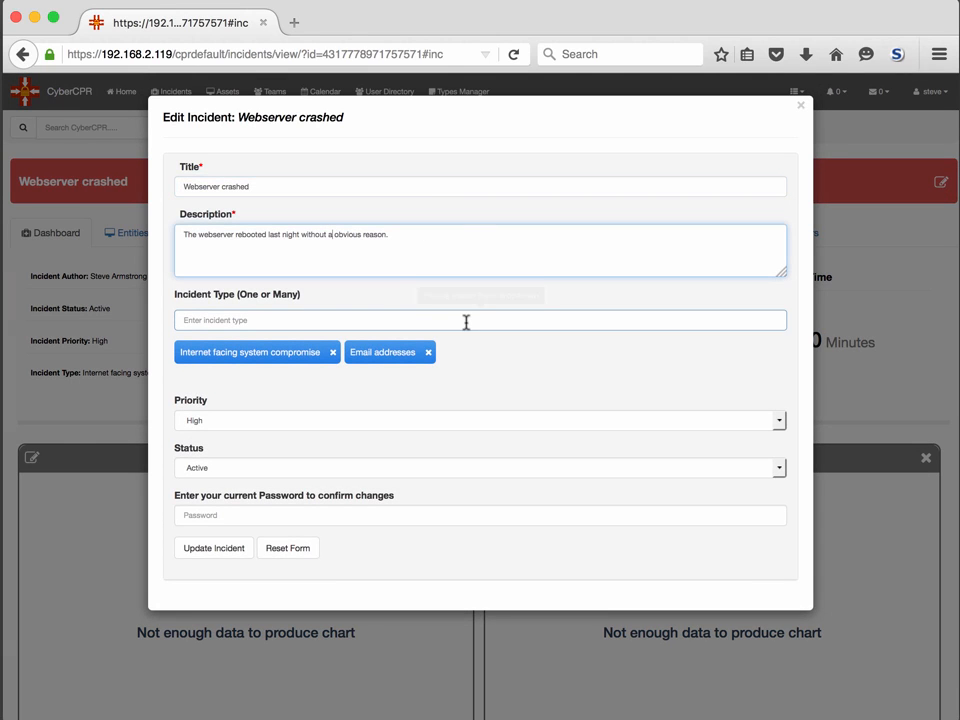
text(n)
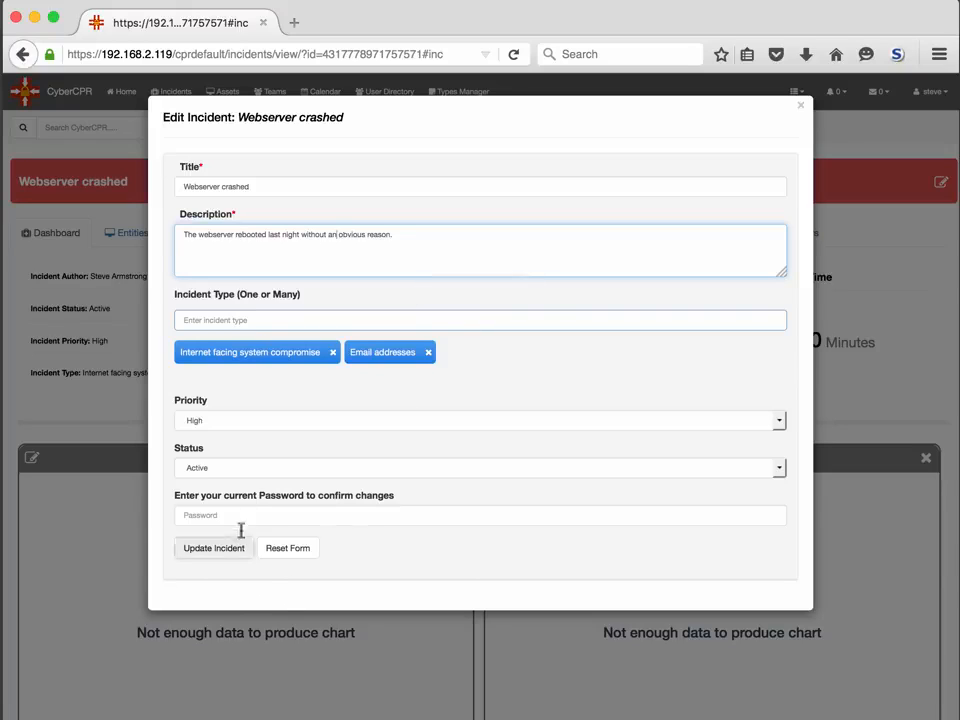
click(255, 514)
text(••••)
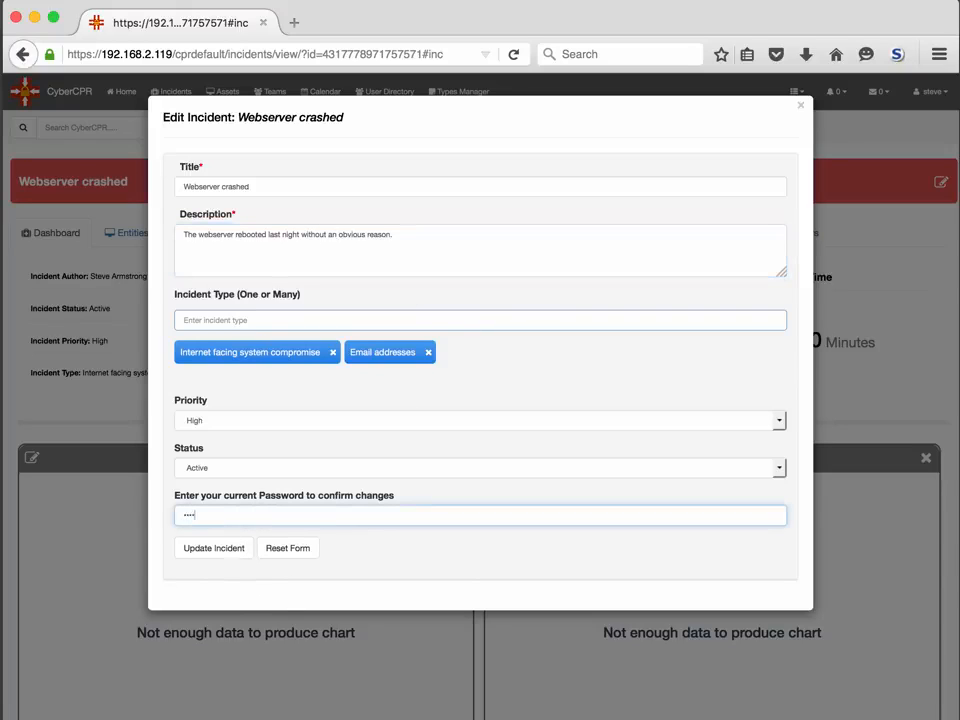
text(••••••••)
click(208, 552)
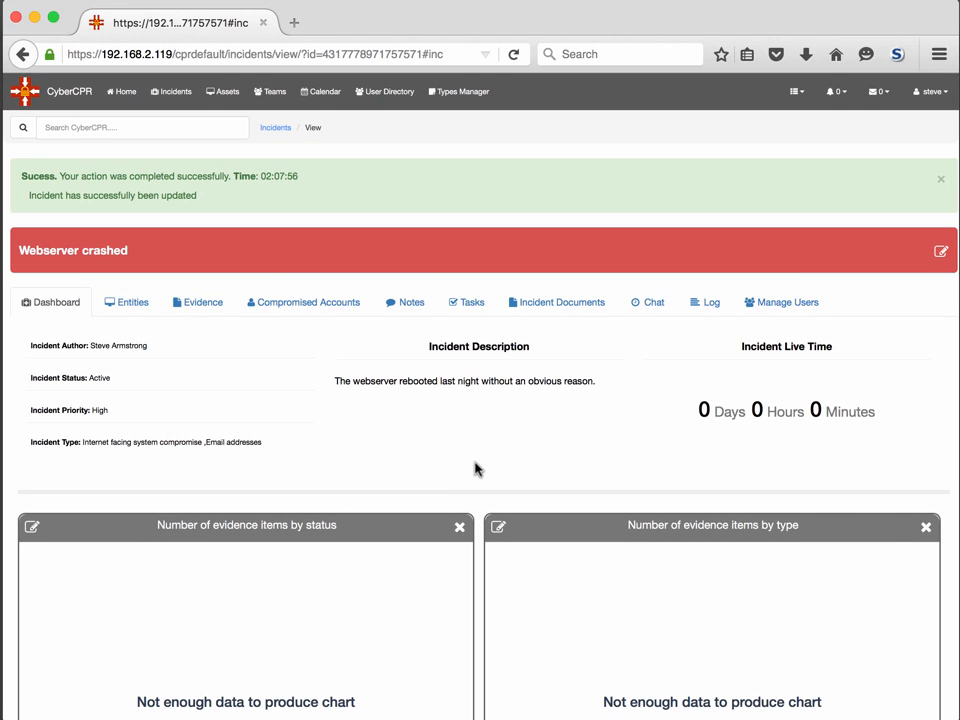
Review the incident's entities, evidence and compromised accounts sections.
click(136, 310)
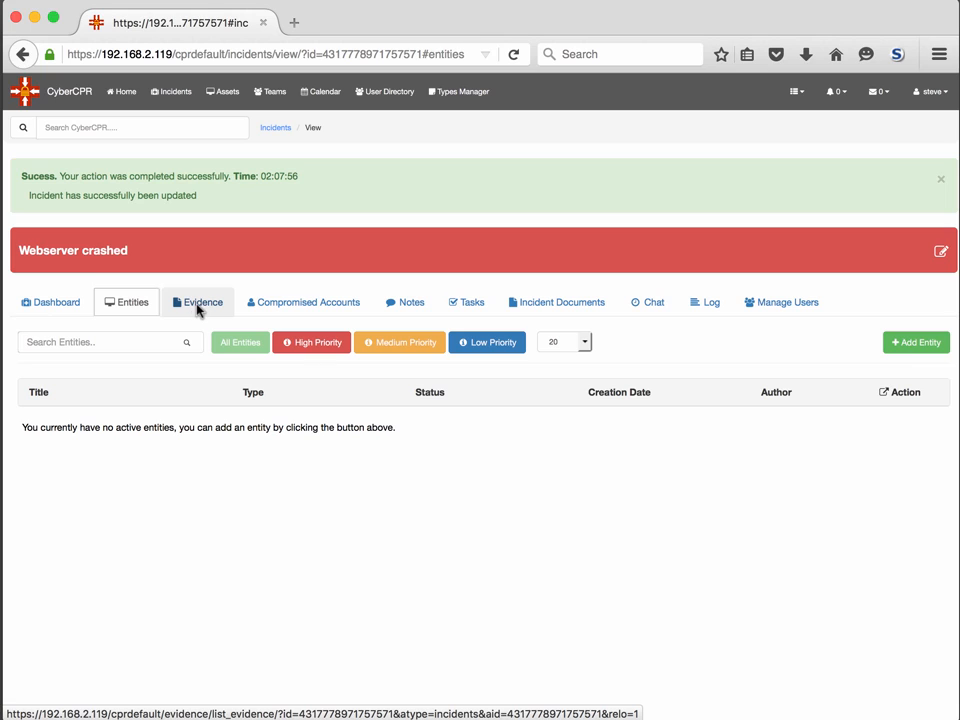
click(198, 310)
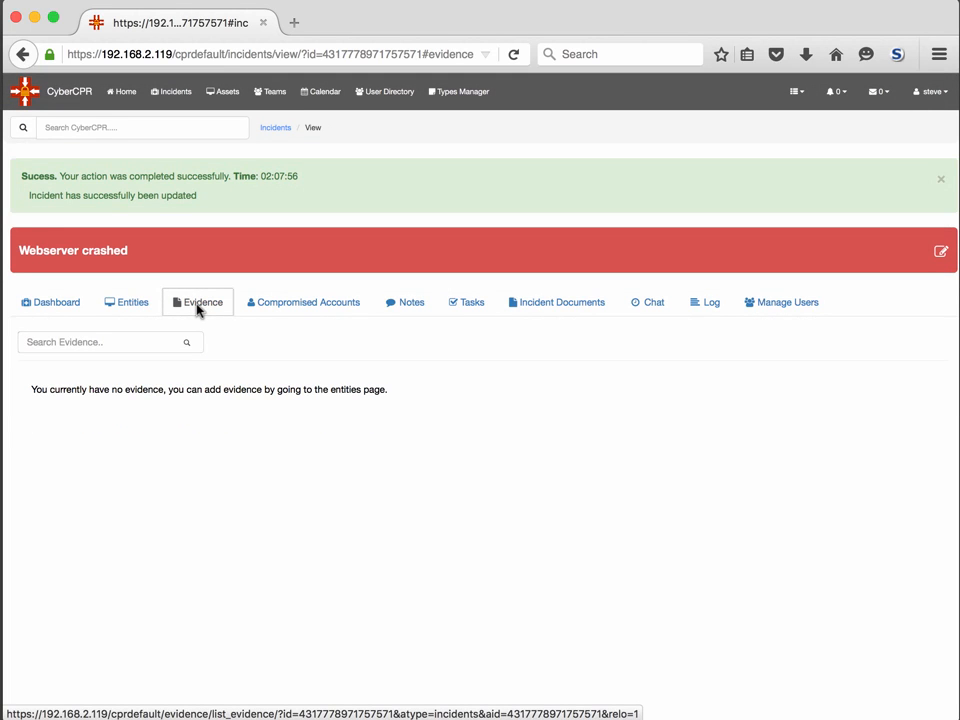
click(279, 305)
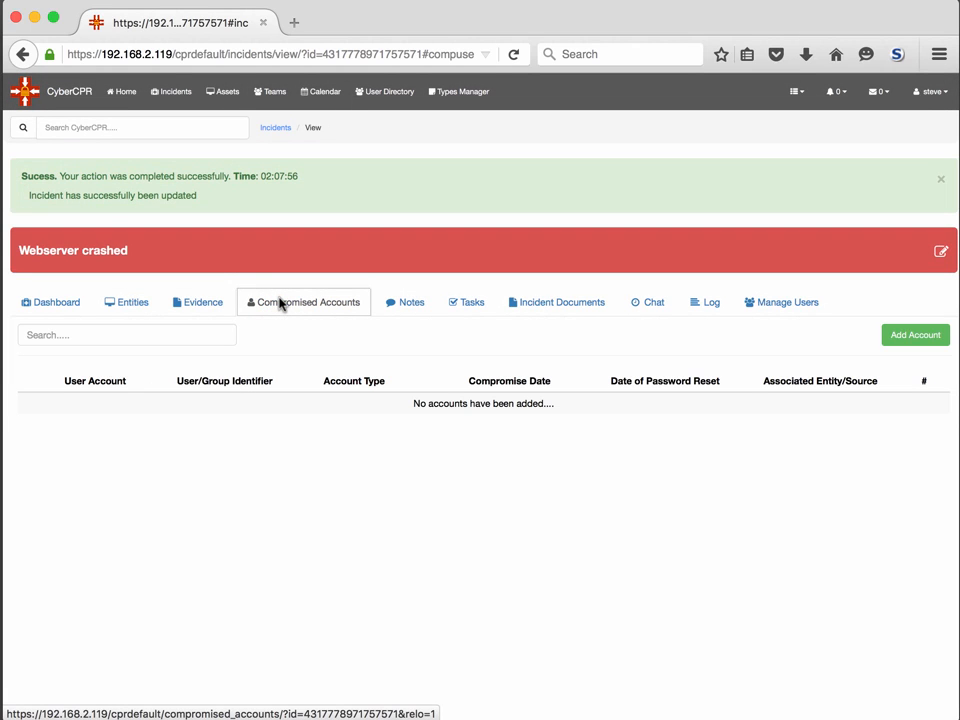
Add a note titled "Initial information" recording the 0305 reboot, no open service tickets, and the server admin's first-occurrence remark and bad feeling.
click(403, 304)
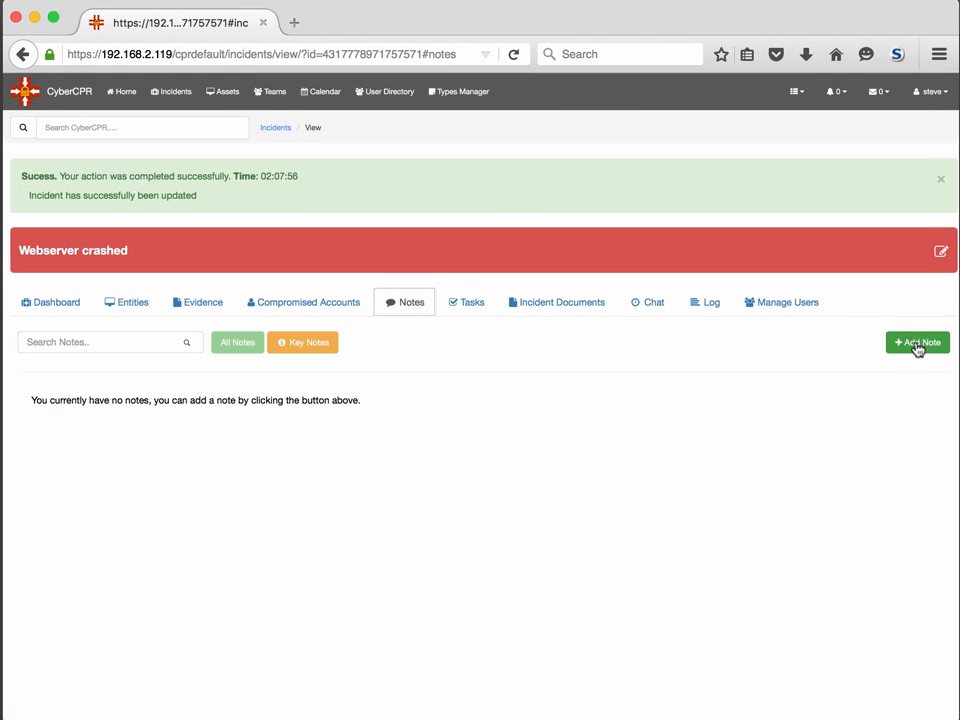
click(917, 345)
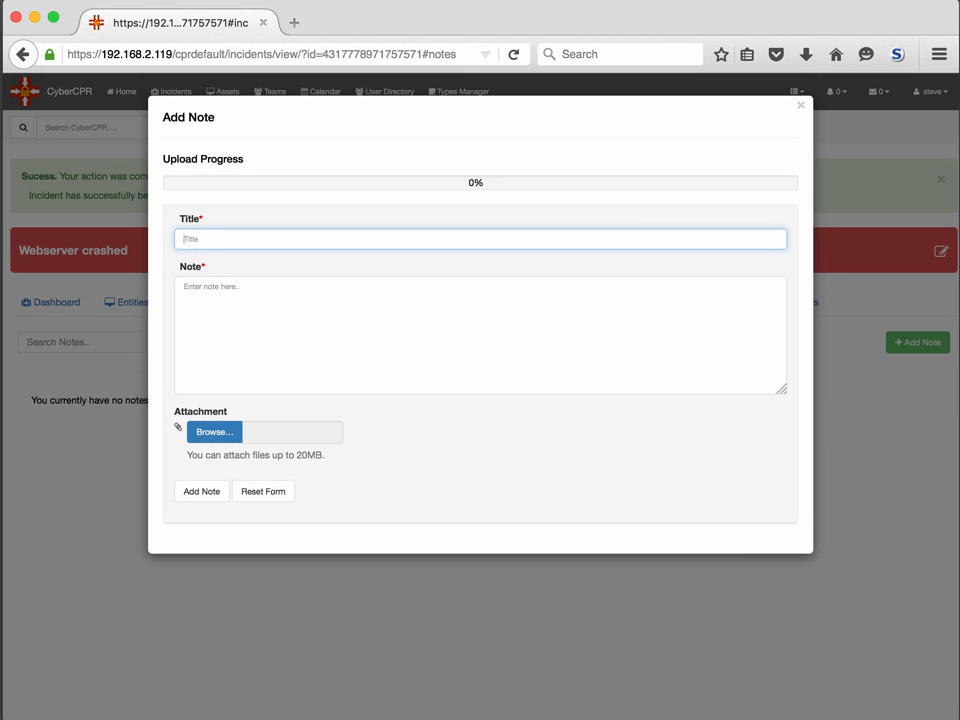
text(Initial information)
key(Tab)
text(The)
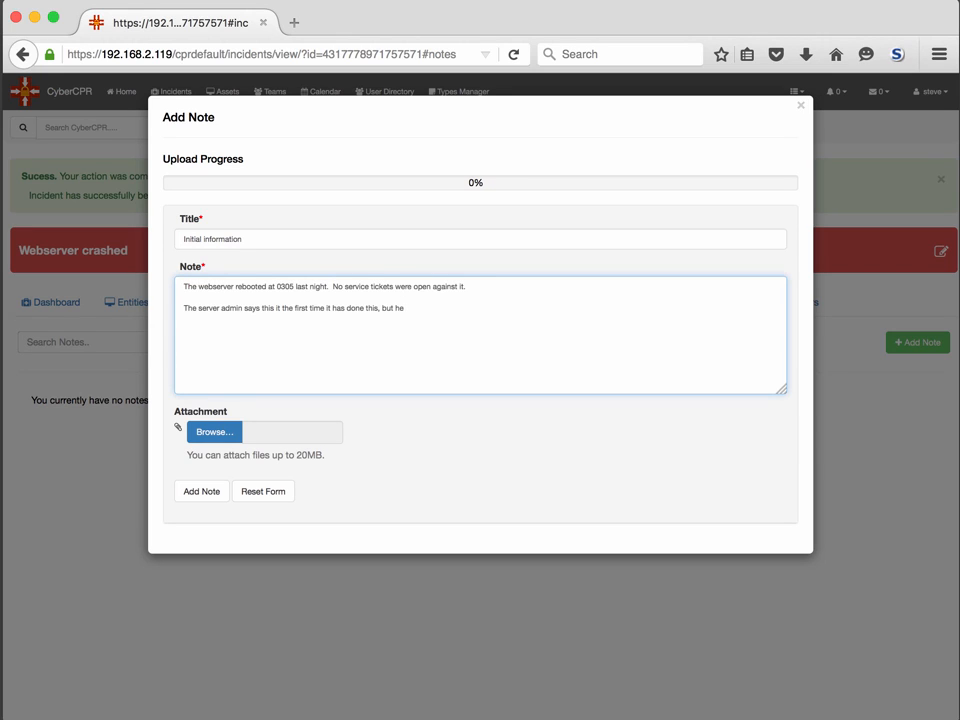
text(has a bad feeling about this.....)
click(201, 491)
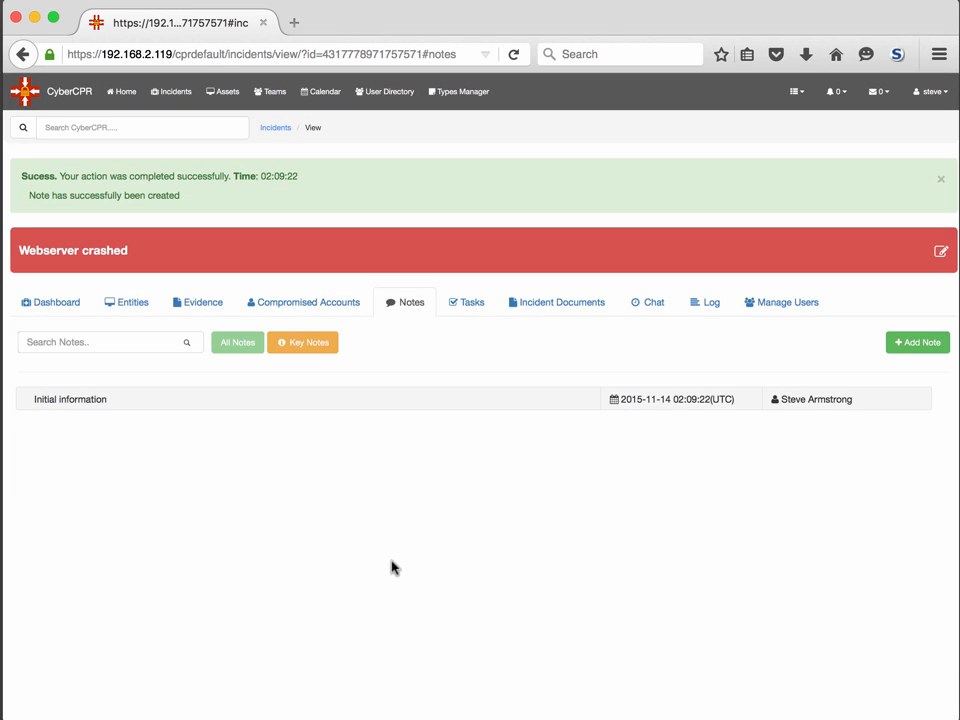
Open the "Initial information" note and promote it to a key note.
click(86, 405)
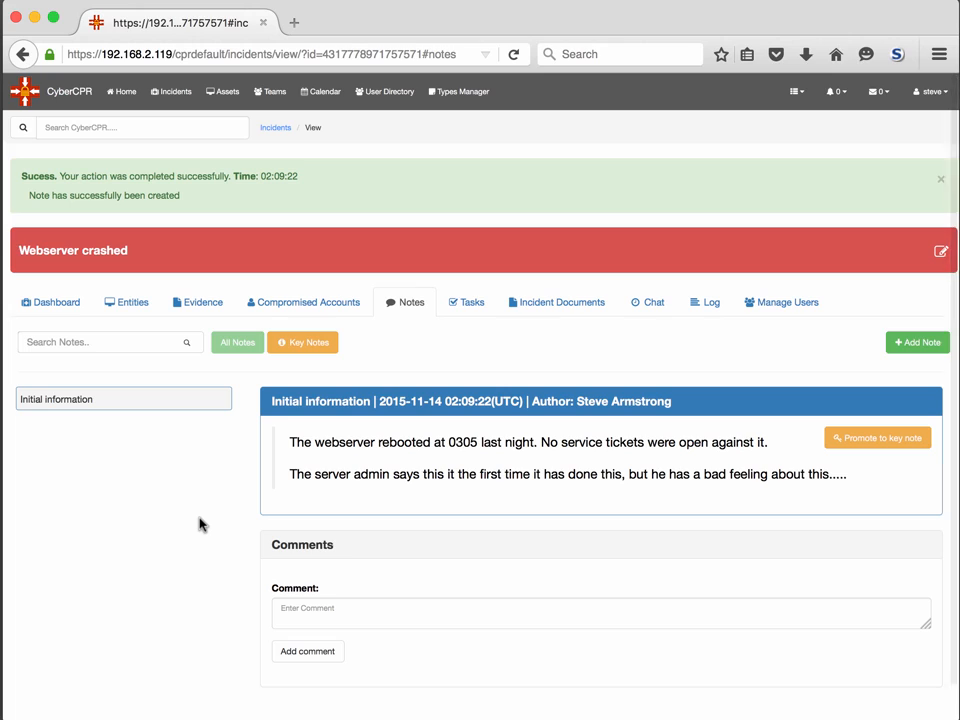
click(890, 439)
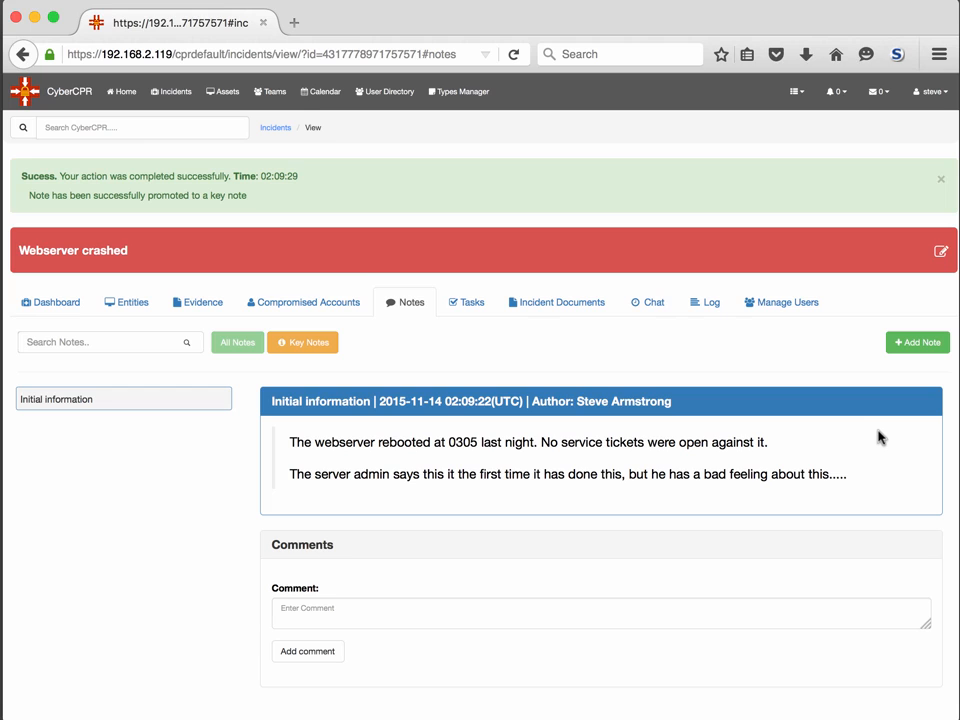
Review the incident's tasks, incident documents, chat window and activity log.
click(470, 310)
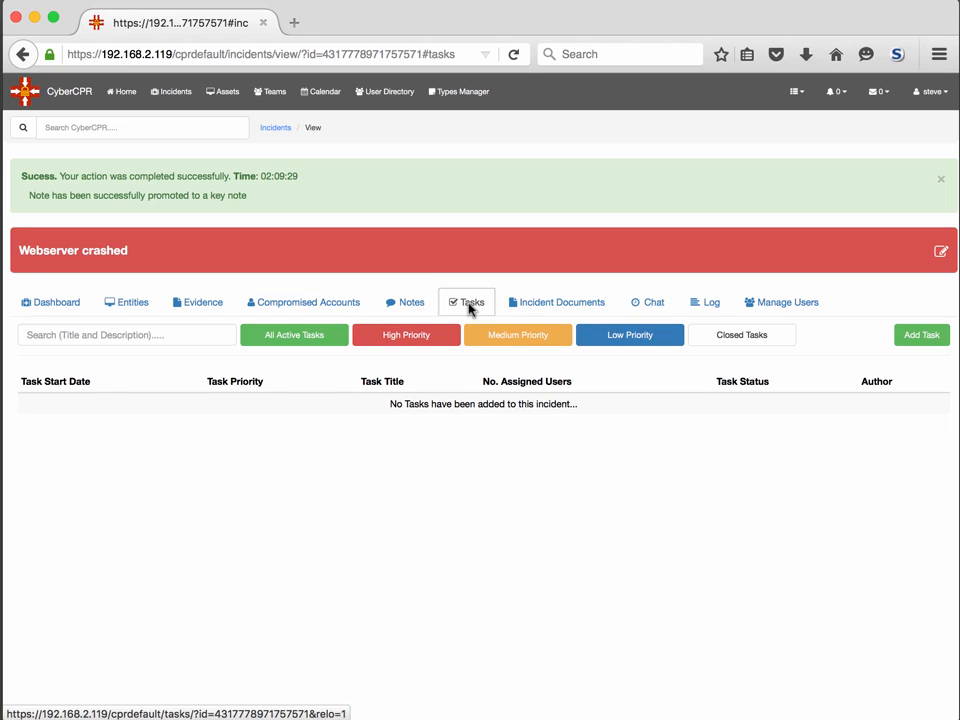
click(532, 312)
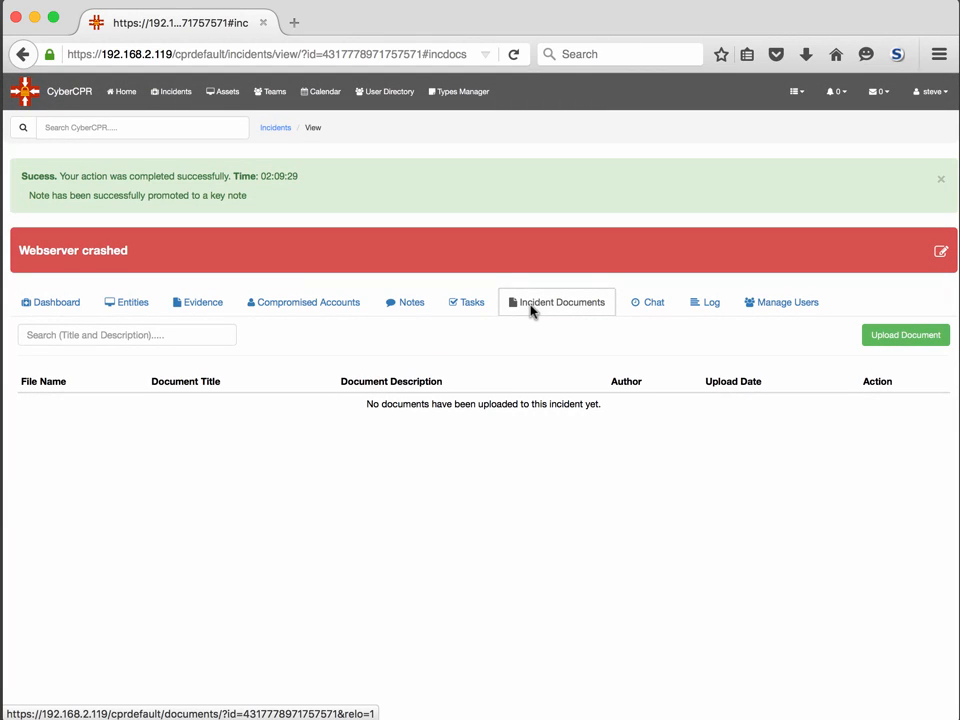
click(647, 312)
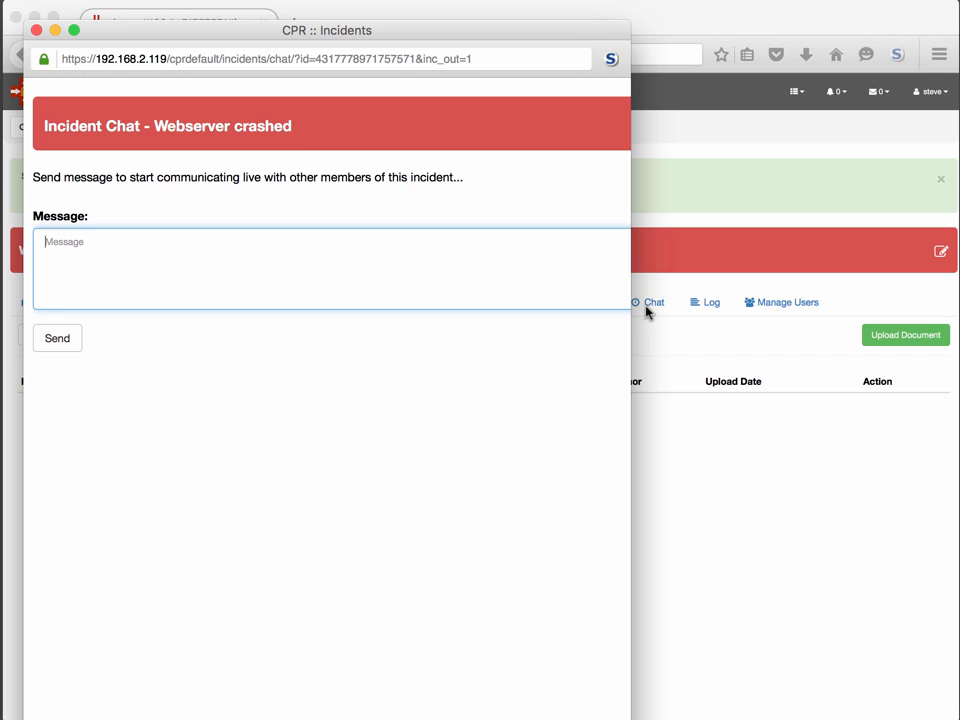
click(36, 30)
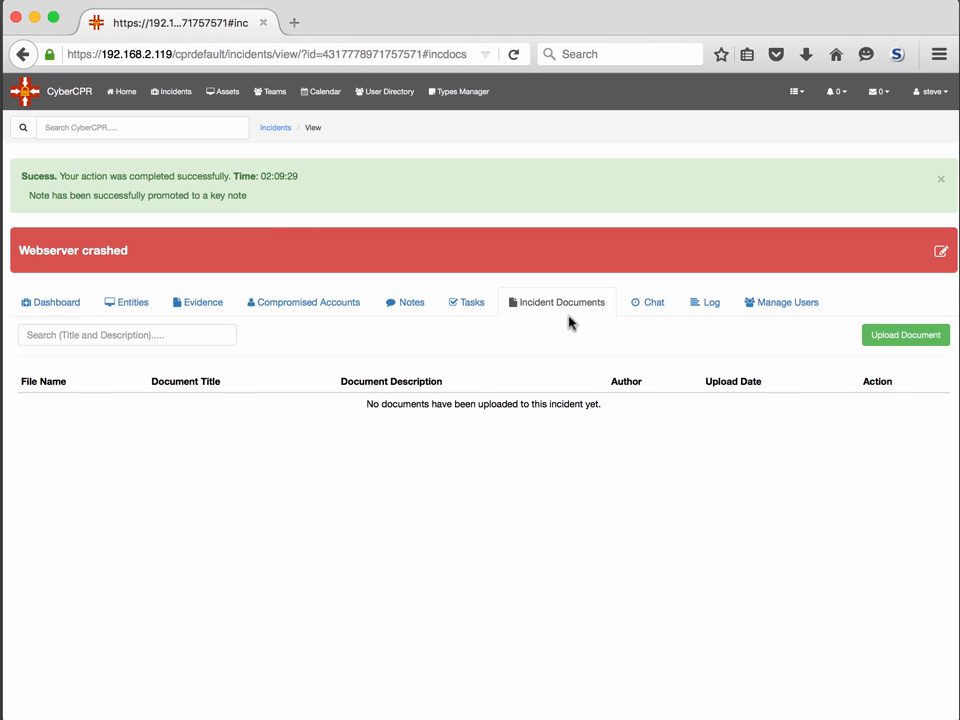
click(708, 306)
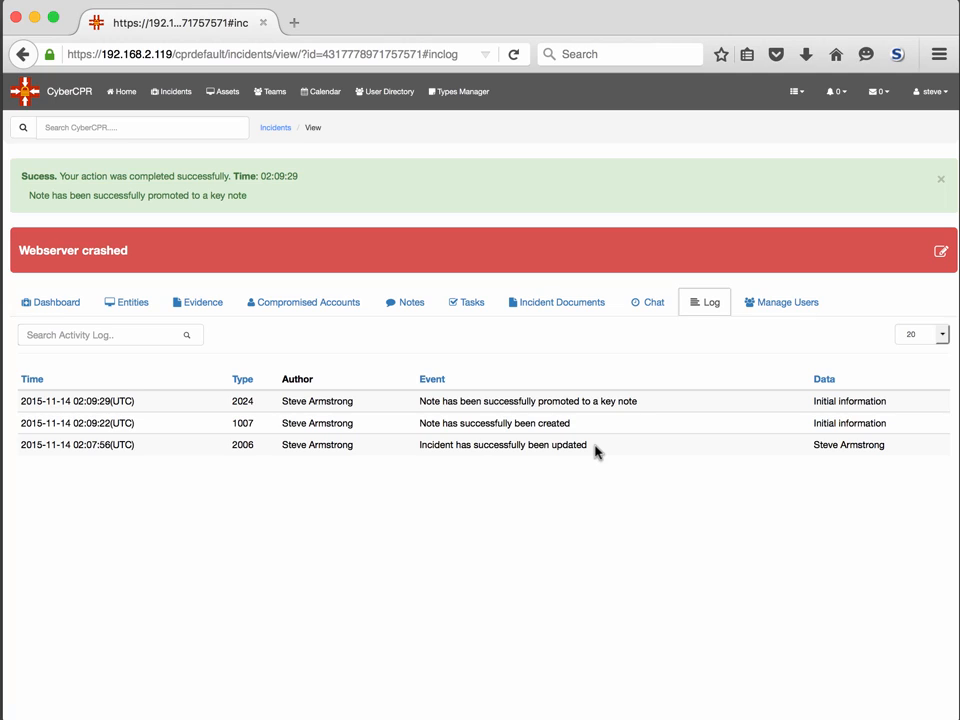
Add the four cool-coders.com users to the incident's permissions.
click(800, 303)
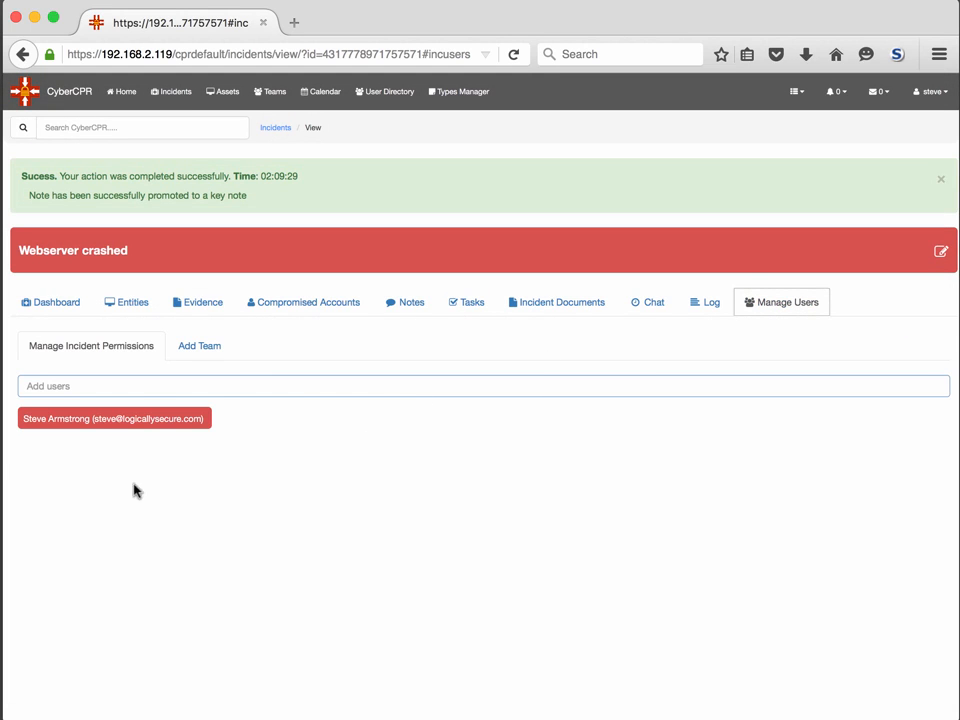
click(216, 385)
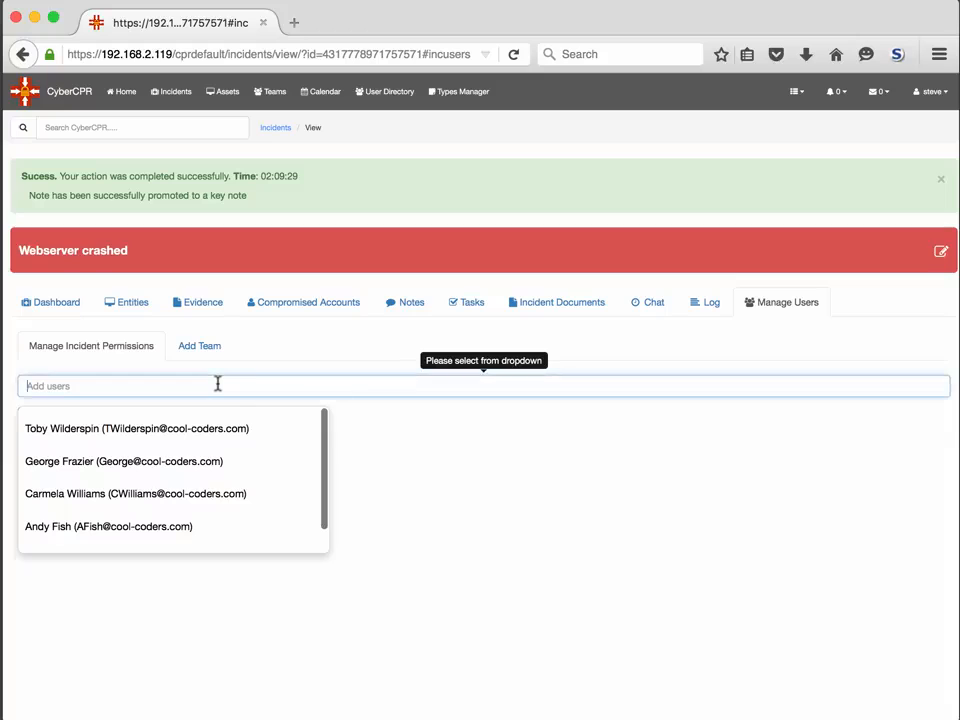
click(160, 533)
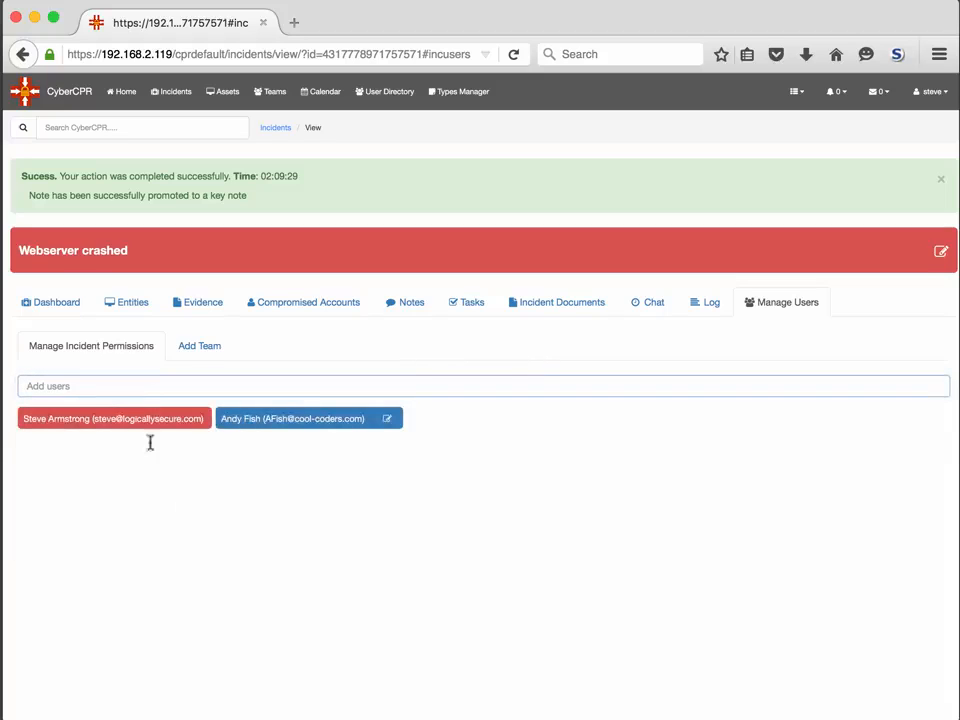
click(148, 387)
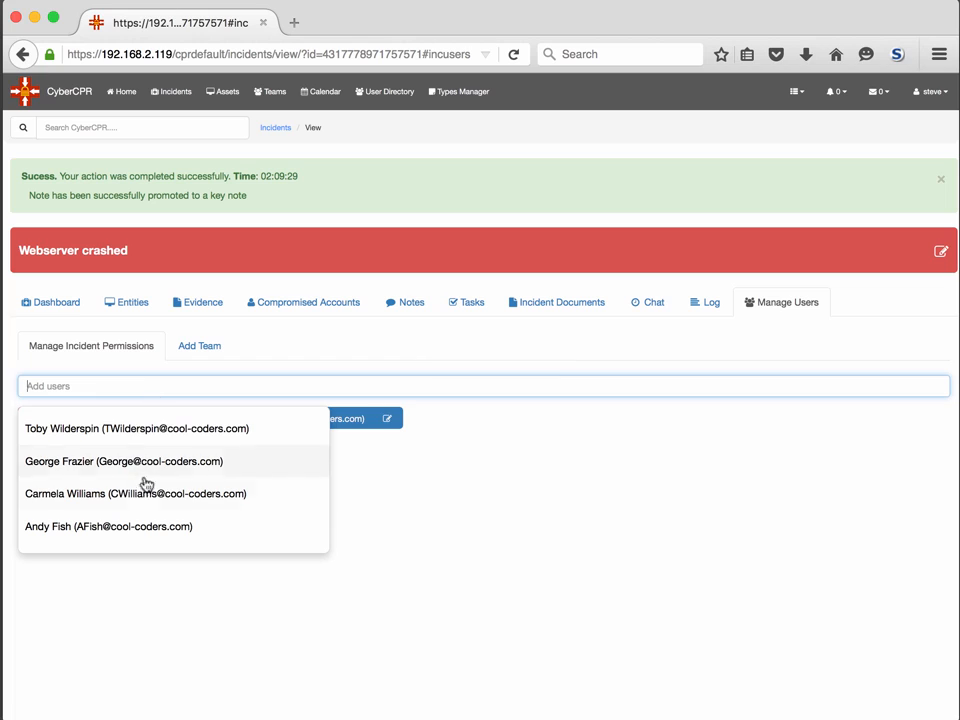
click(140, 494)
click(138, 387)
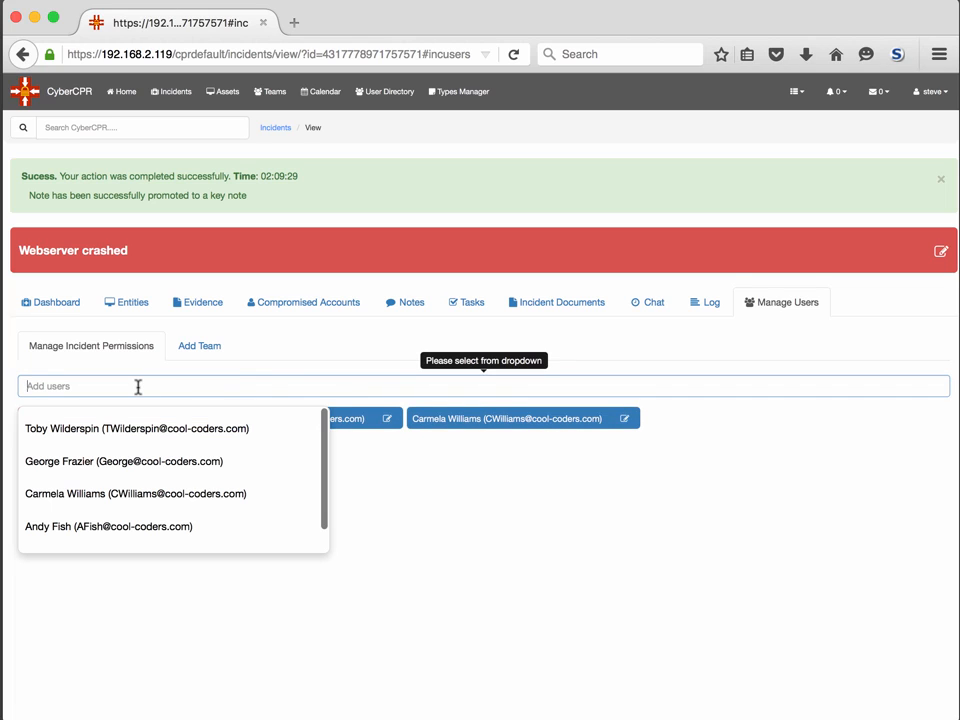
click(130, 438)
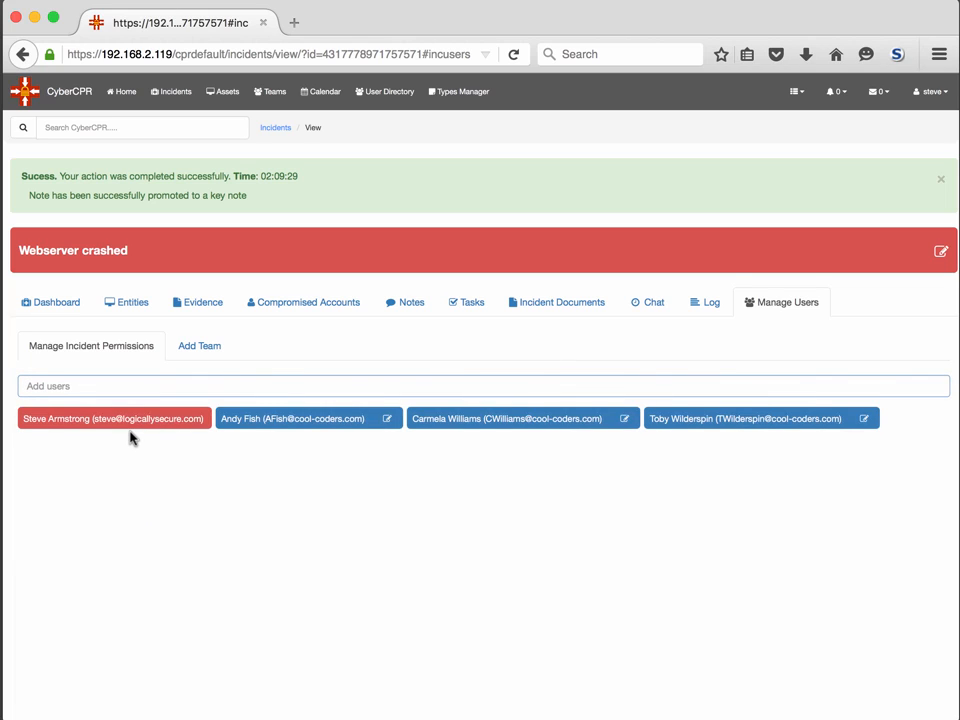
click(117, 380)
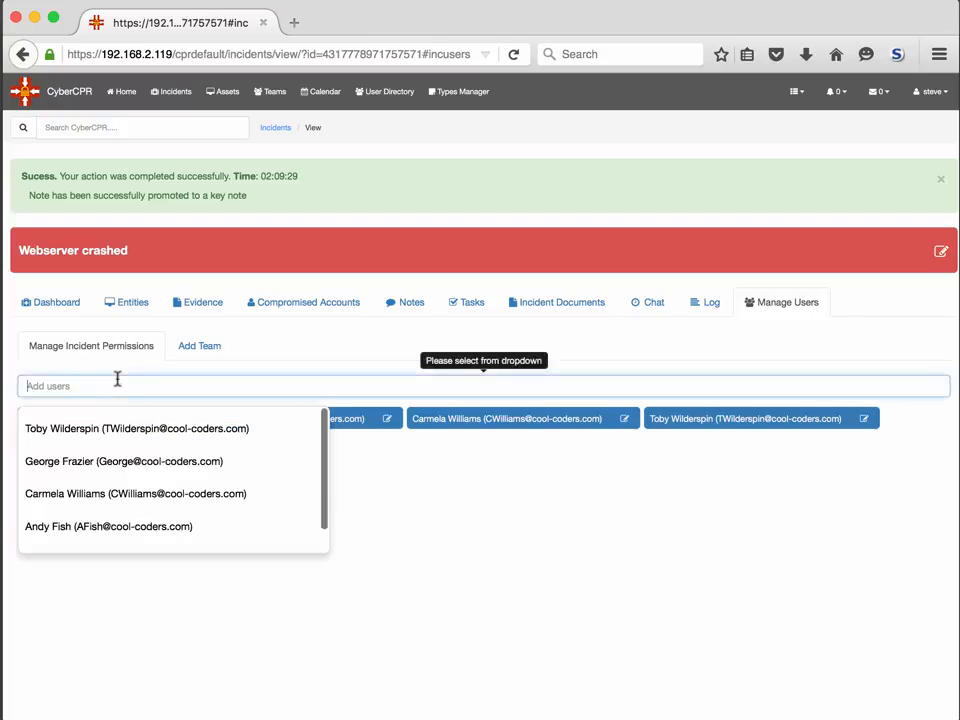
click(120, 462)
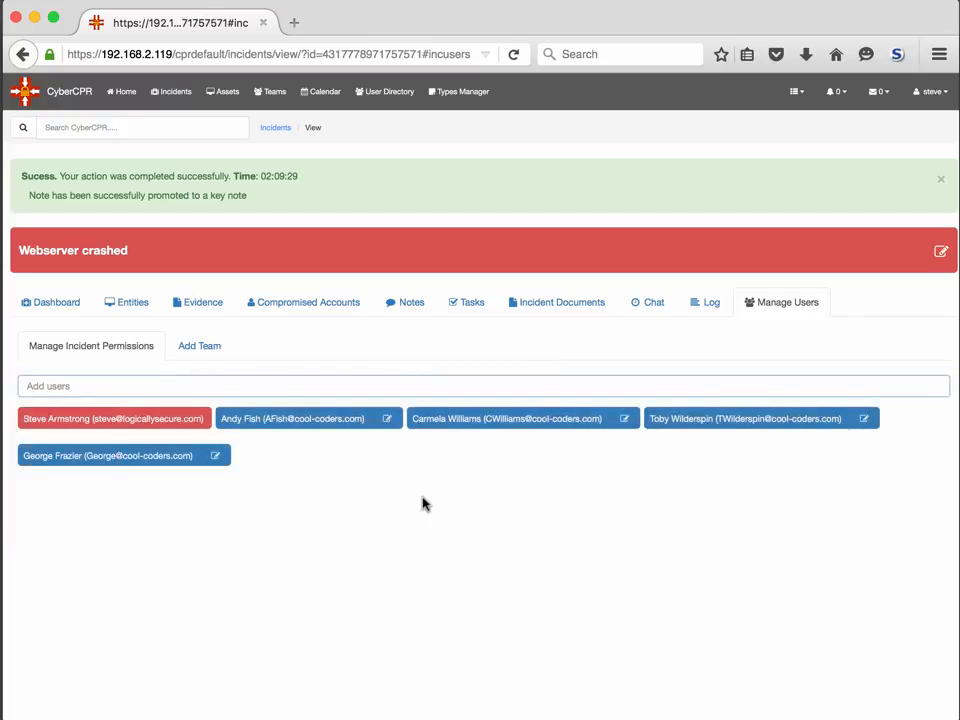
Open the last added user's incident permissions and review the advanced permissions for each section.
click(216, 457)
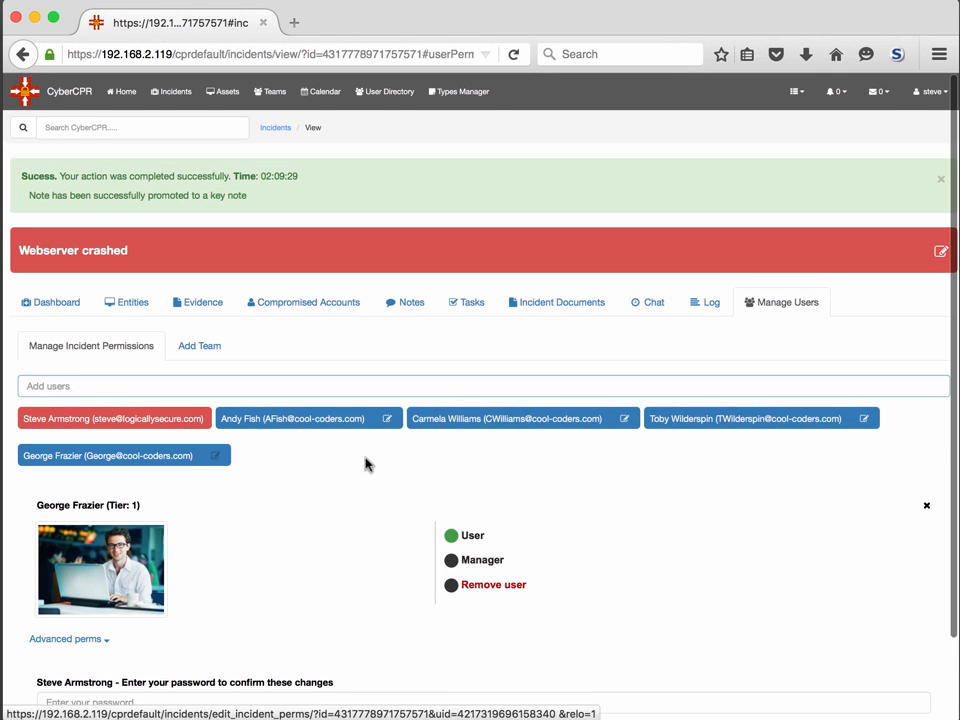
scroll(474, 476, down, 2)
scroll(474, 476, down, 1)
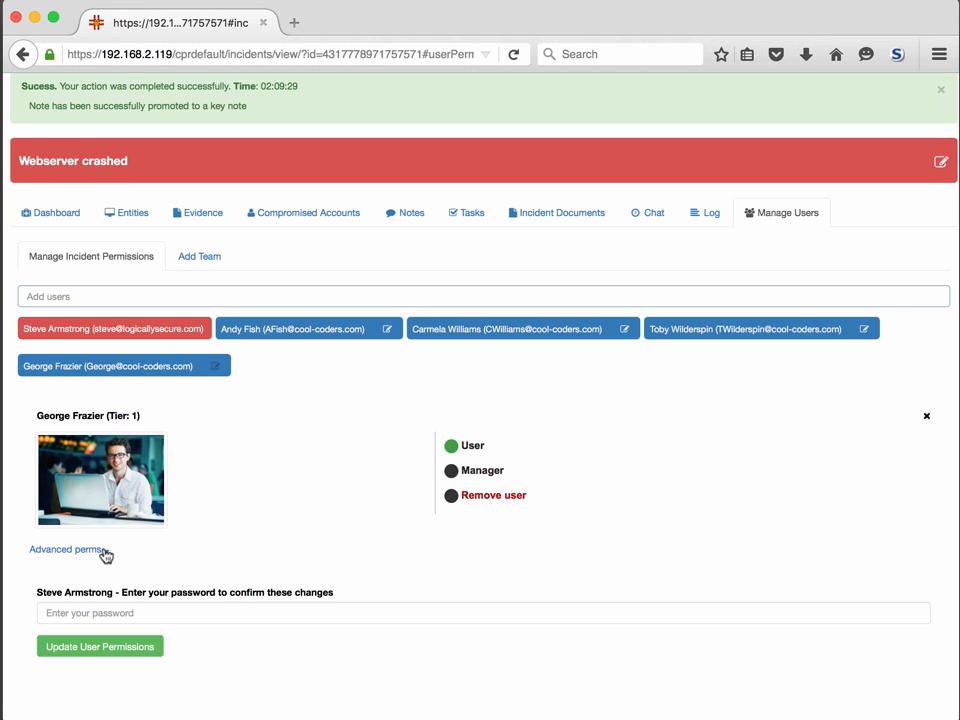
click(66, 549)
scroll(105, 556, down, 2)
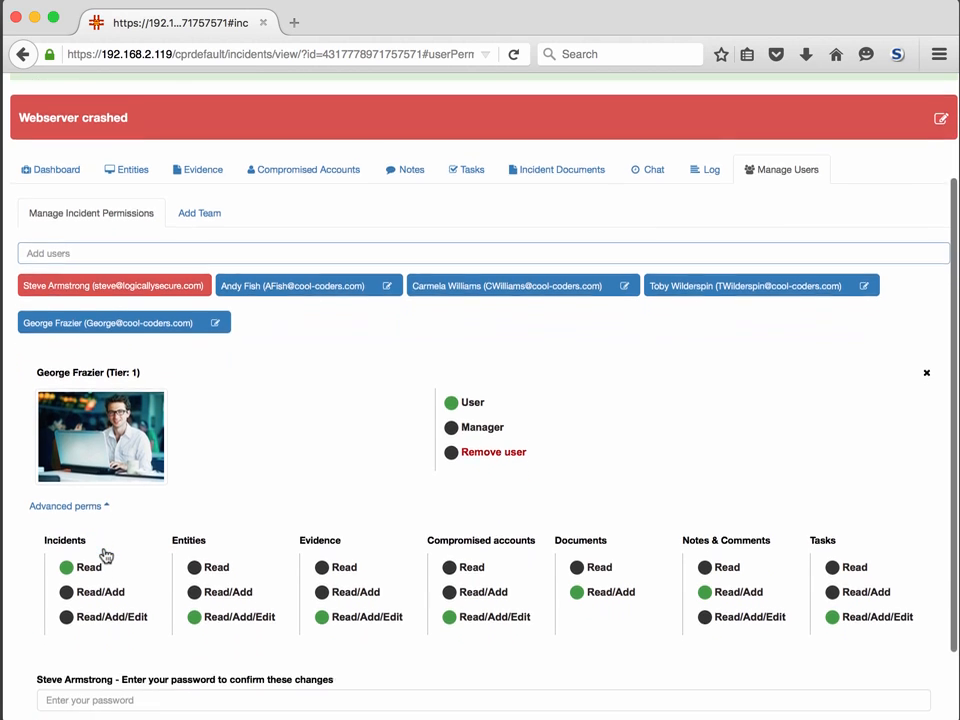
scroll(105, 556, down, 3)
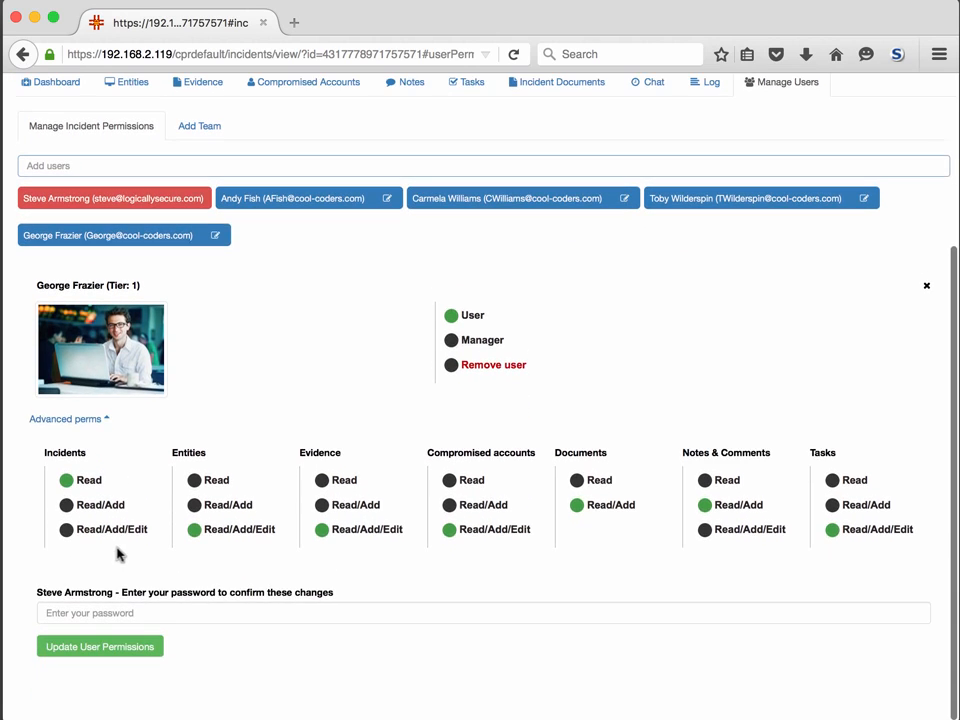
click(107, 421)
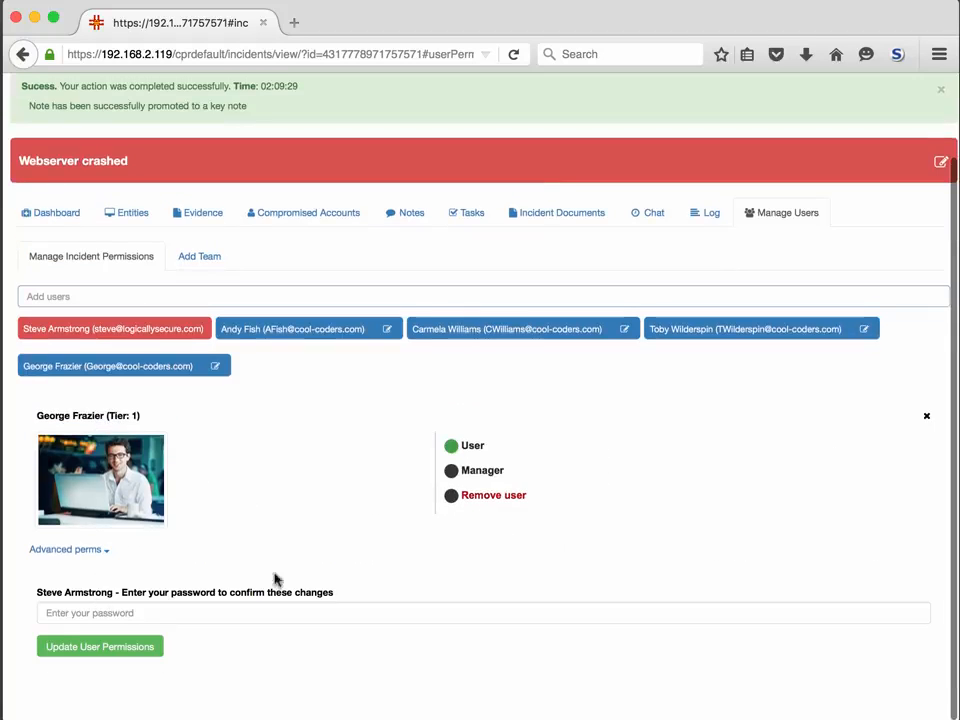
Make the last added user a Manager of the incident, authorising it with the account password, and view the option for adding teams.
click(451, 474)
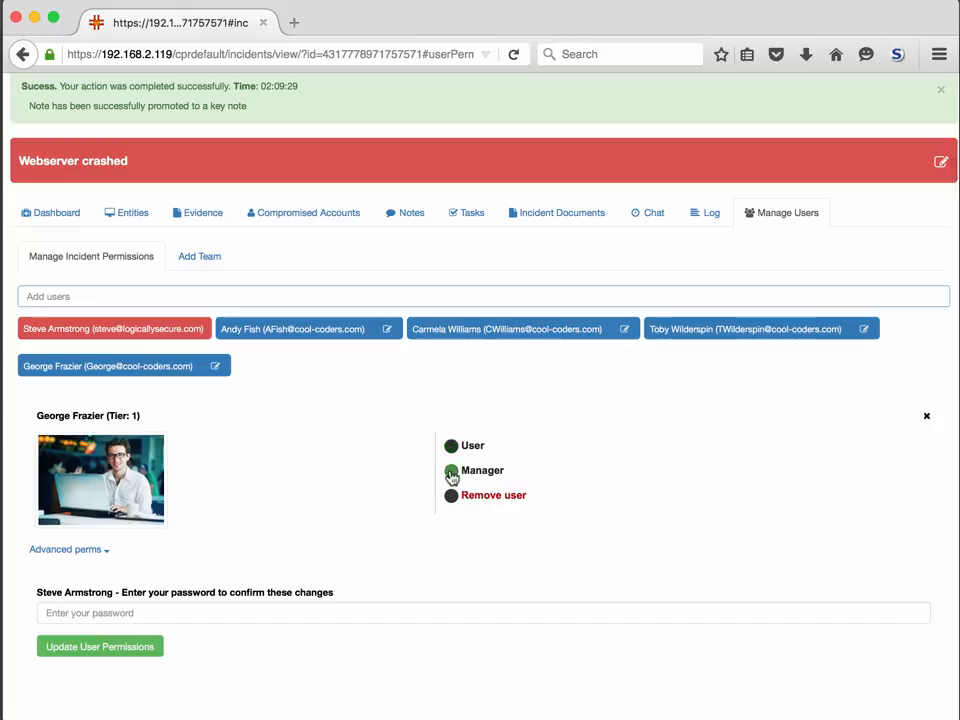
click(181, 612)
text(p)
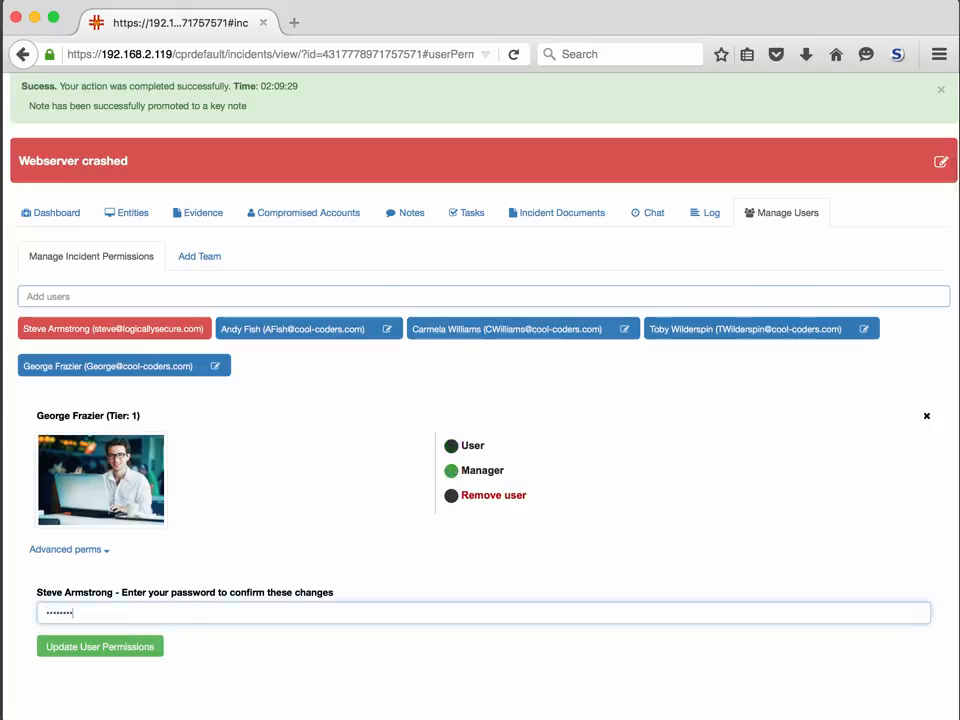
text(••)
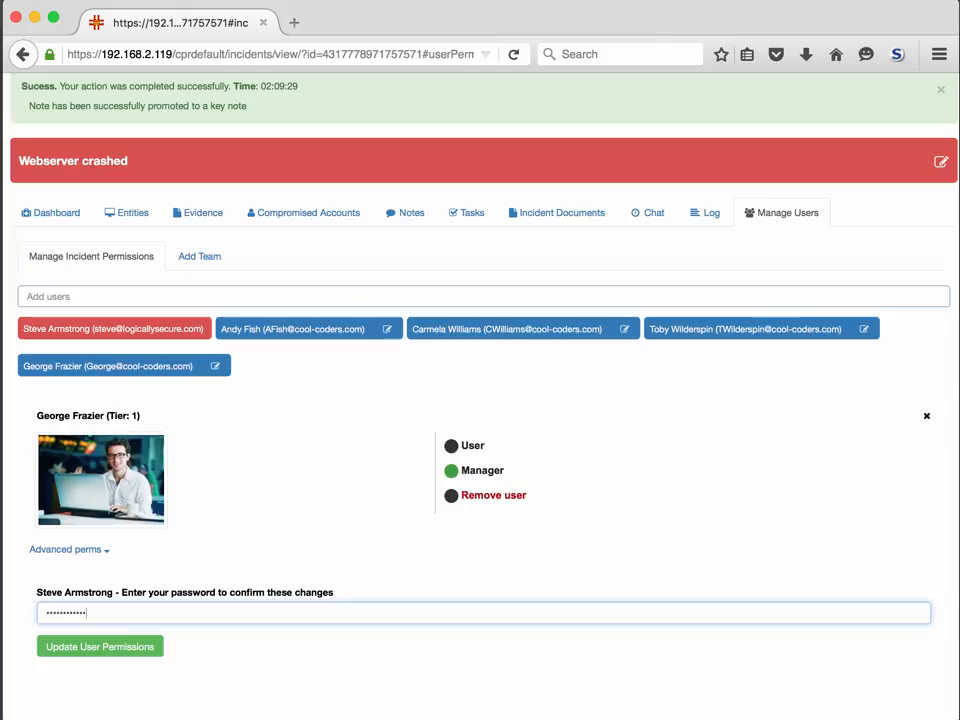
click(90, 649)
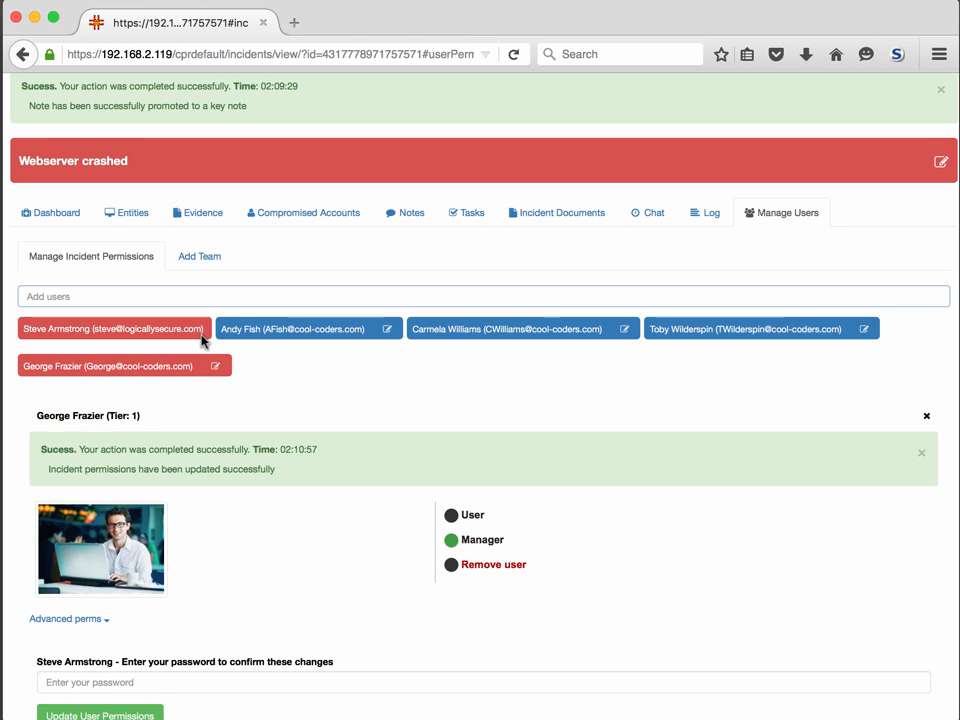
click(206, 258)
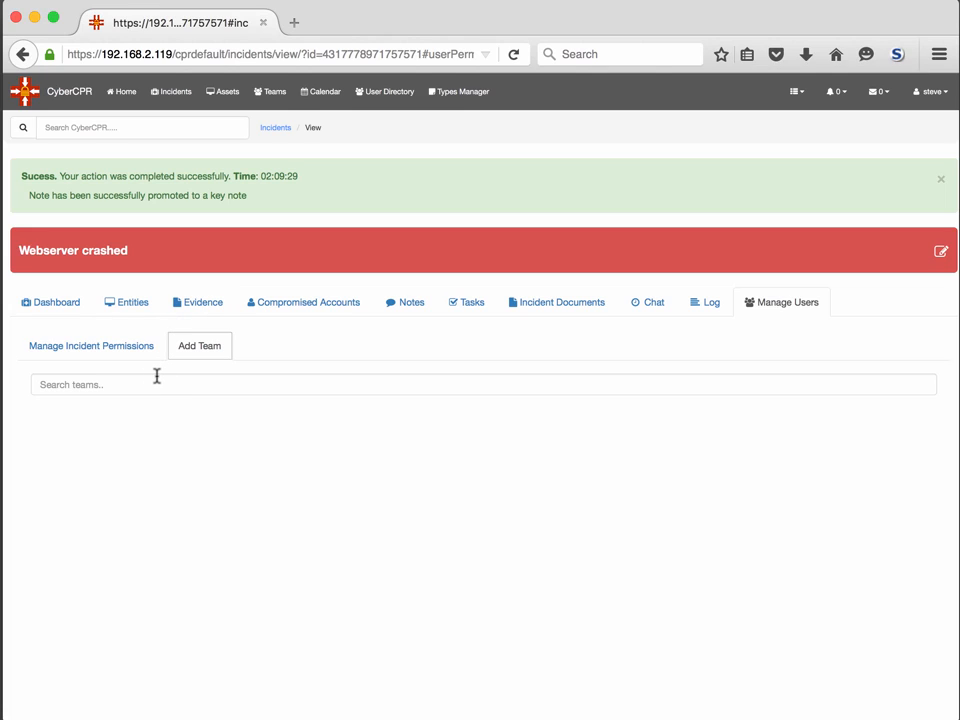
Start a new entity in the incident titled "Webserver02" with the description "The blog webserver".
click(117, 302)
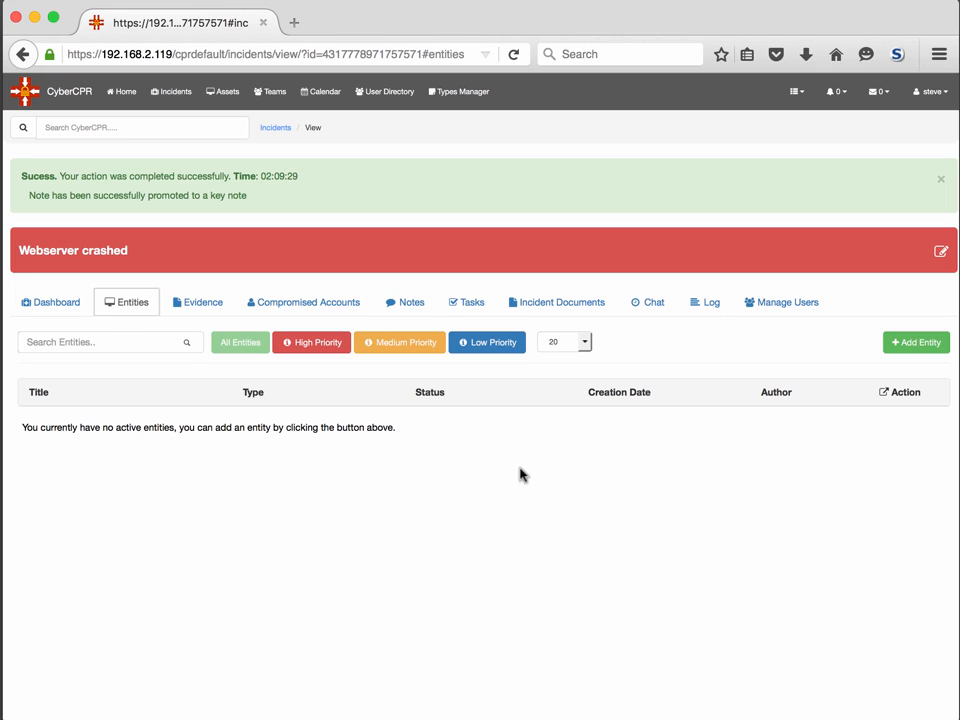
click(922, 346)
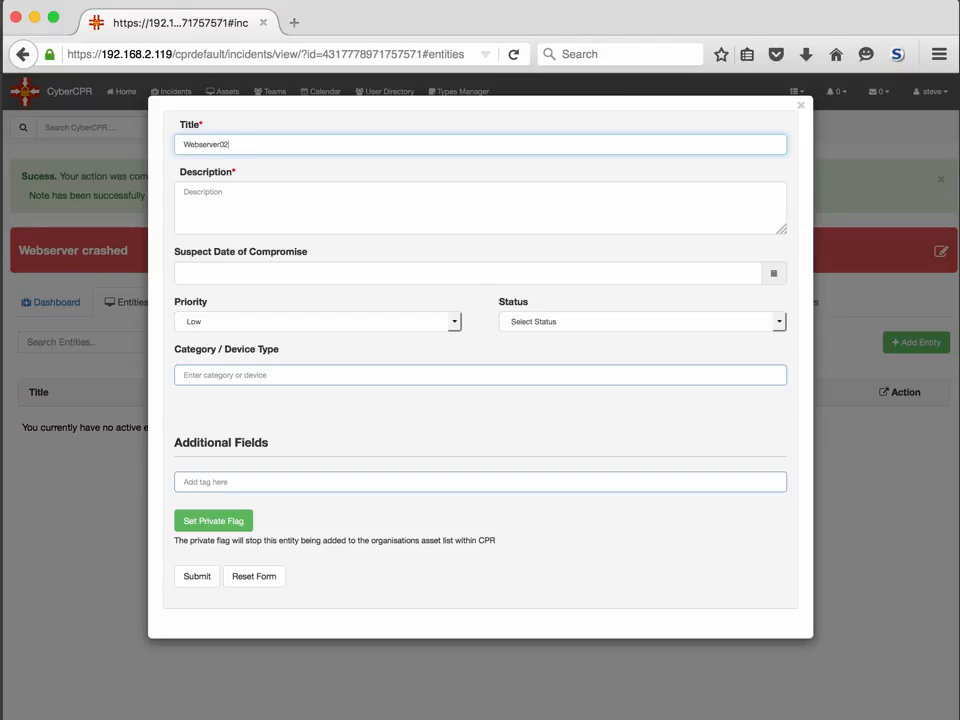
click(185, 191)
text(The blog webserver)
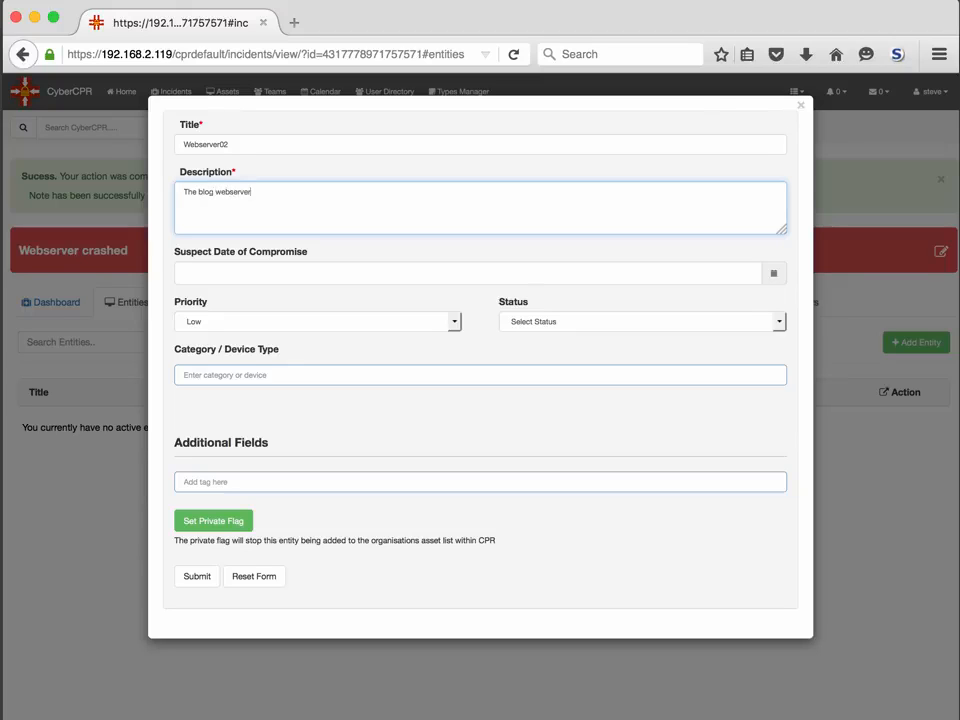
key(Tab)
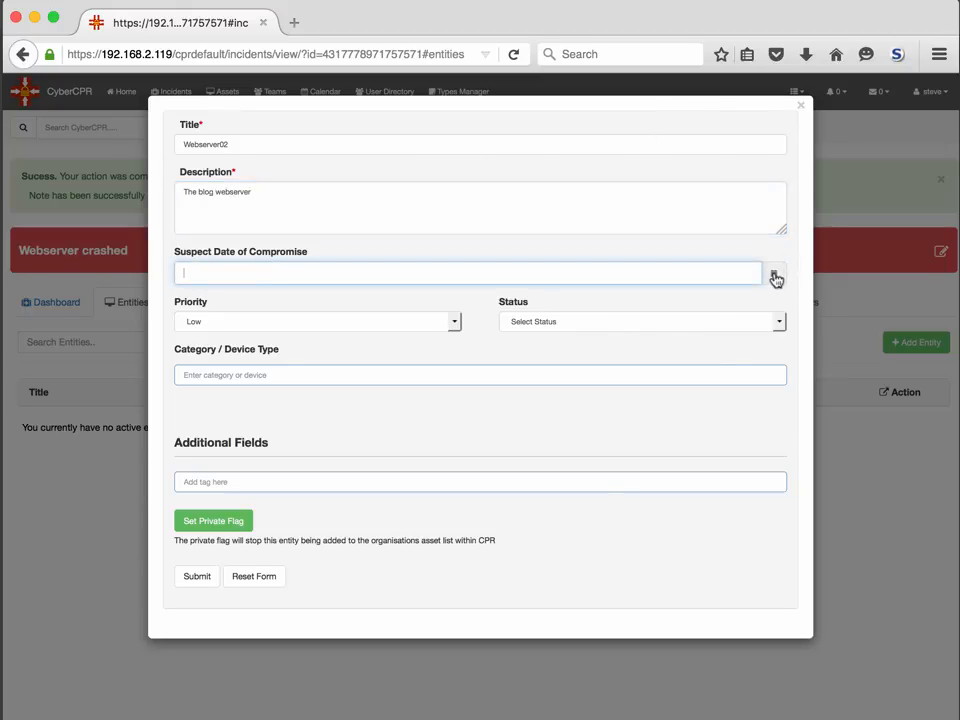
click(775, 275)
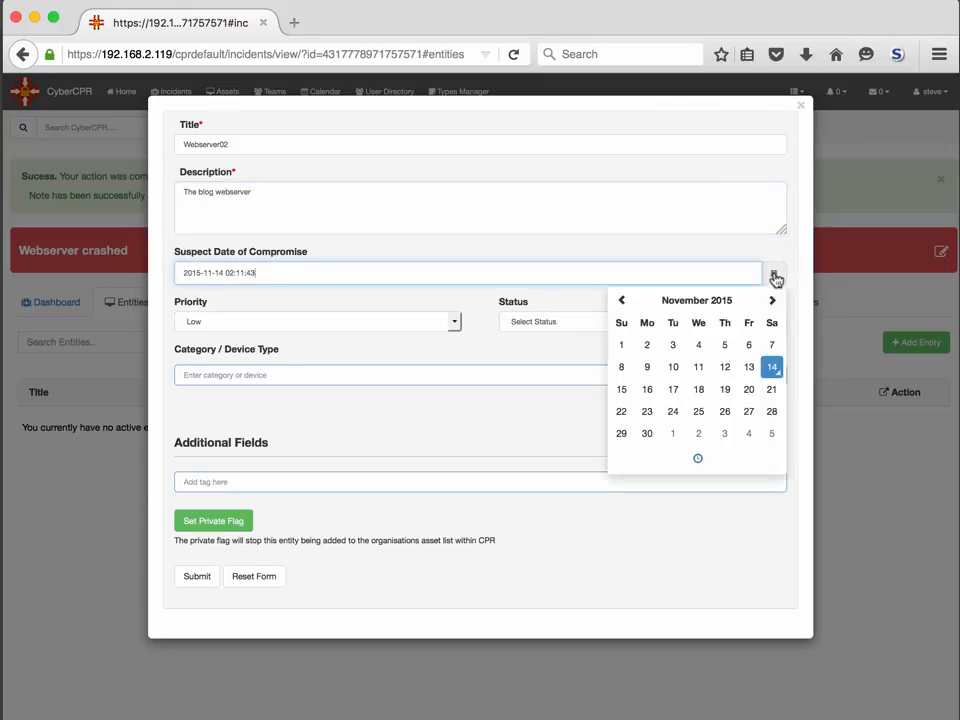
click(750, 372)
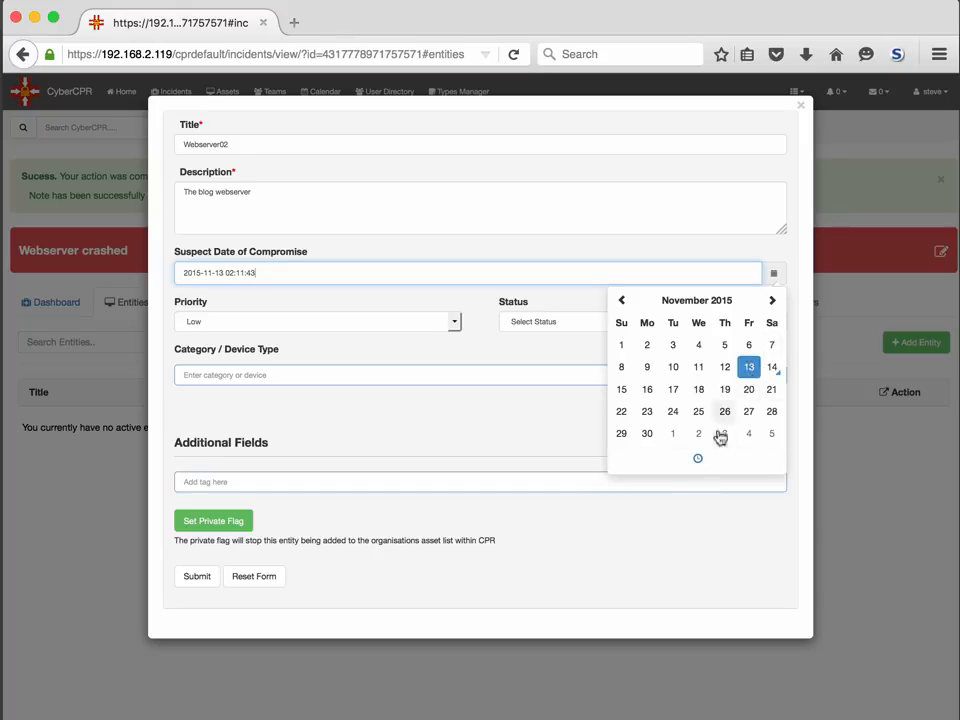
click(698, 461)
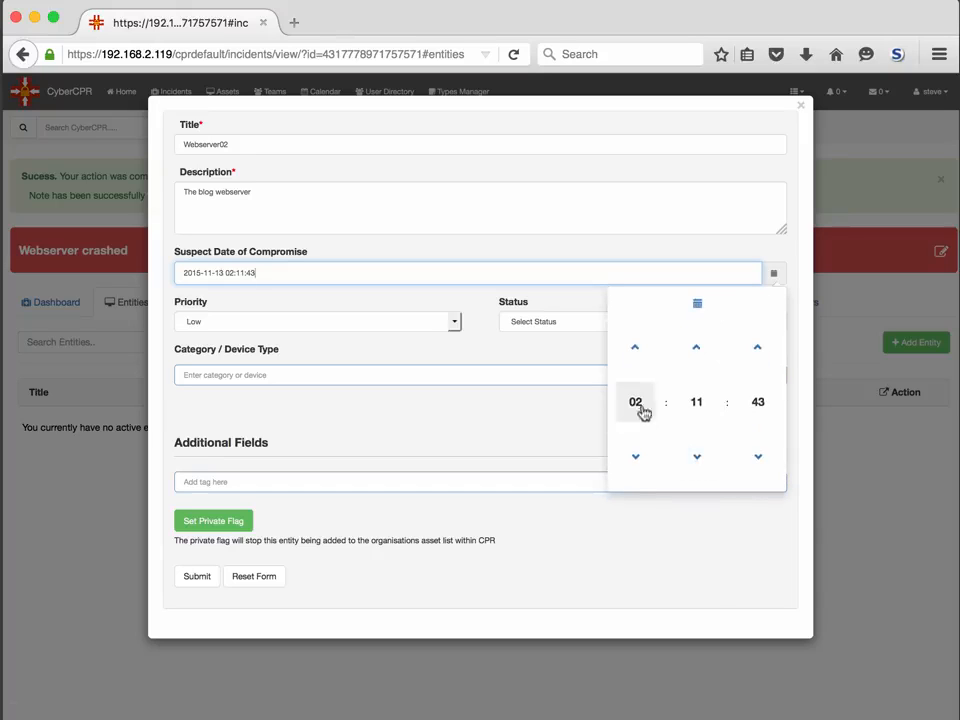
click(637, 406)
click(759, 331)
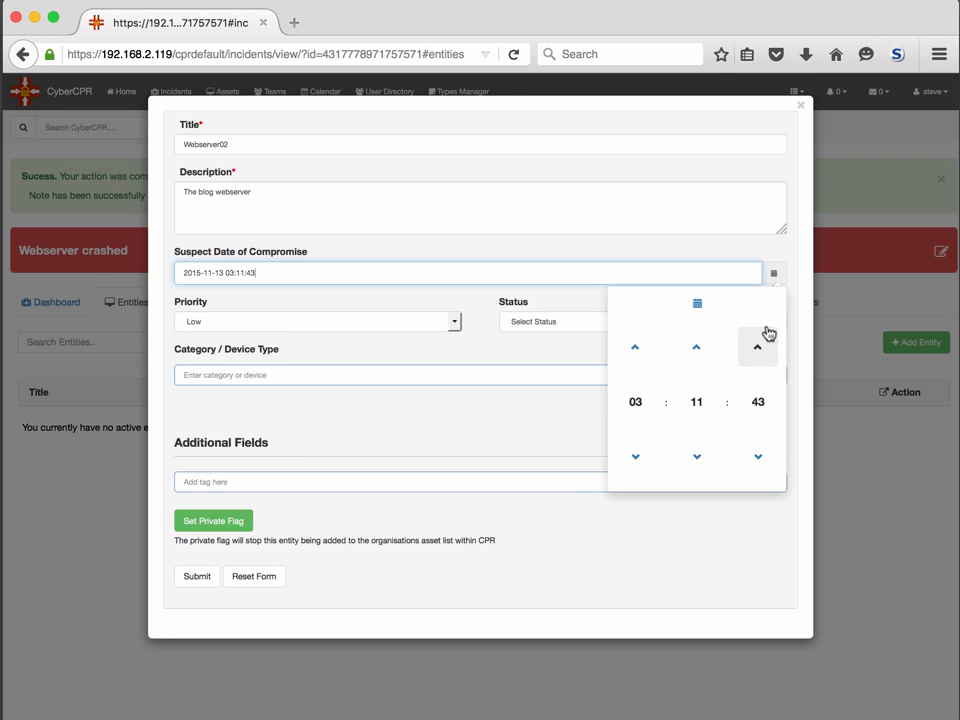
click(701, 401)
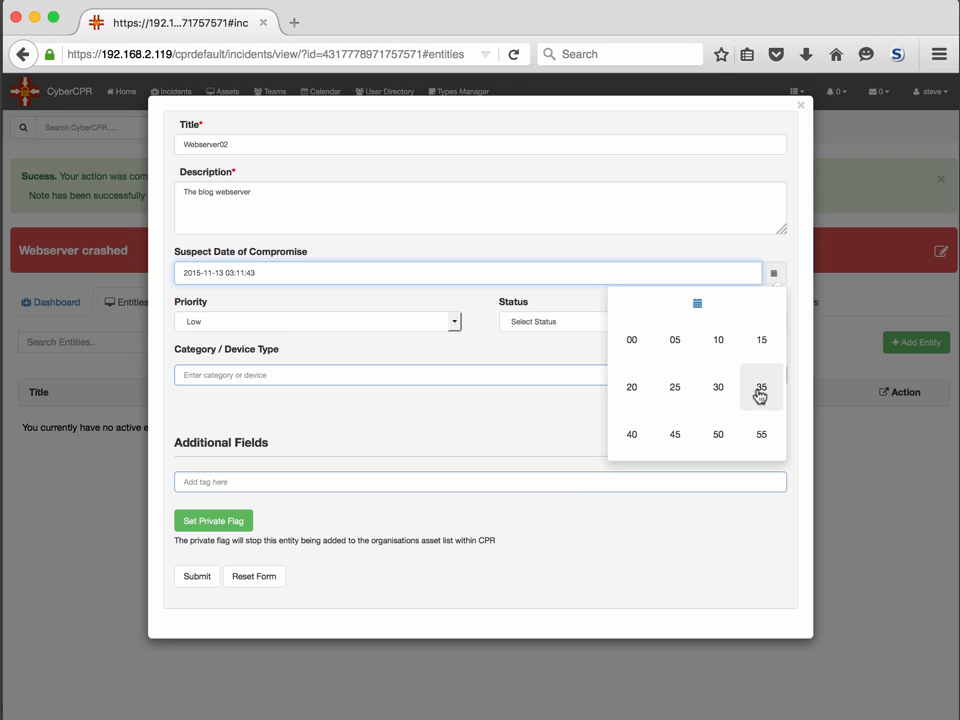
click(679, 343)
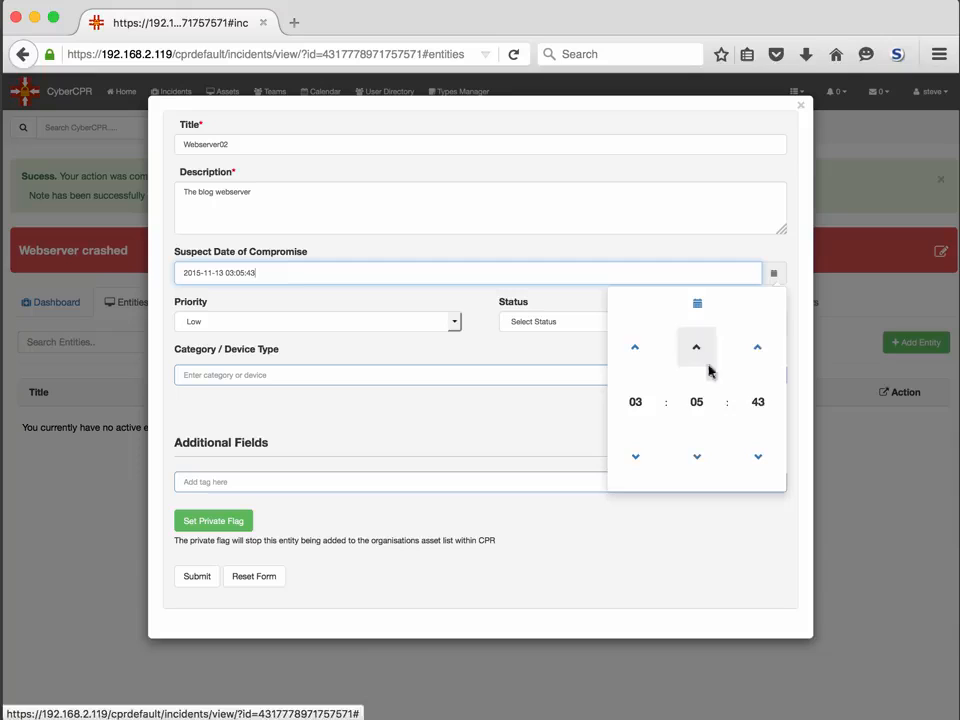
click(754, 405)
click(645, 339)
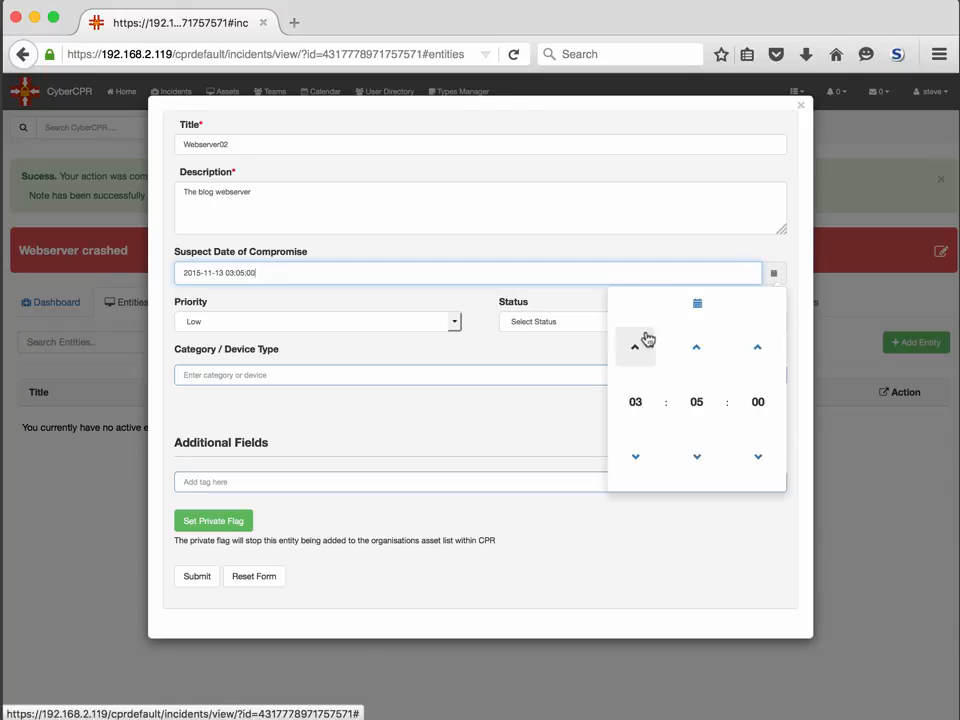
click(567, 360)
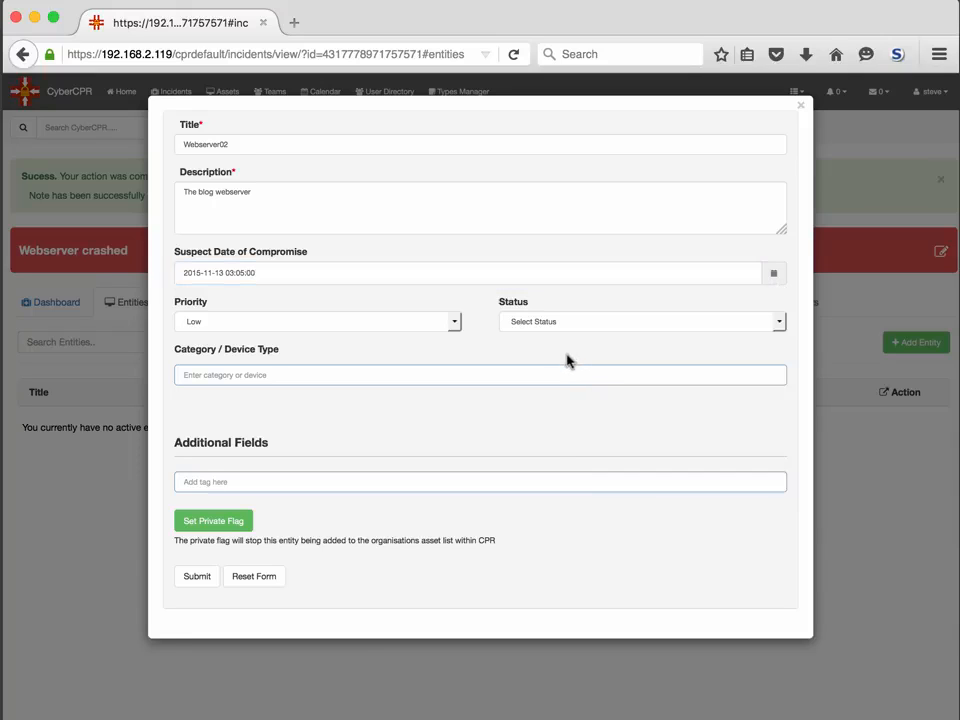
Set the entity's priority to High, its status to Under Investigation and its device type to Server.
click(418, 324)
click(389, 356)
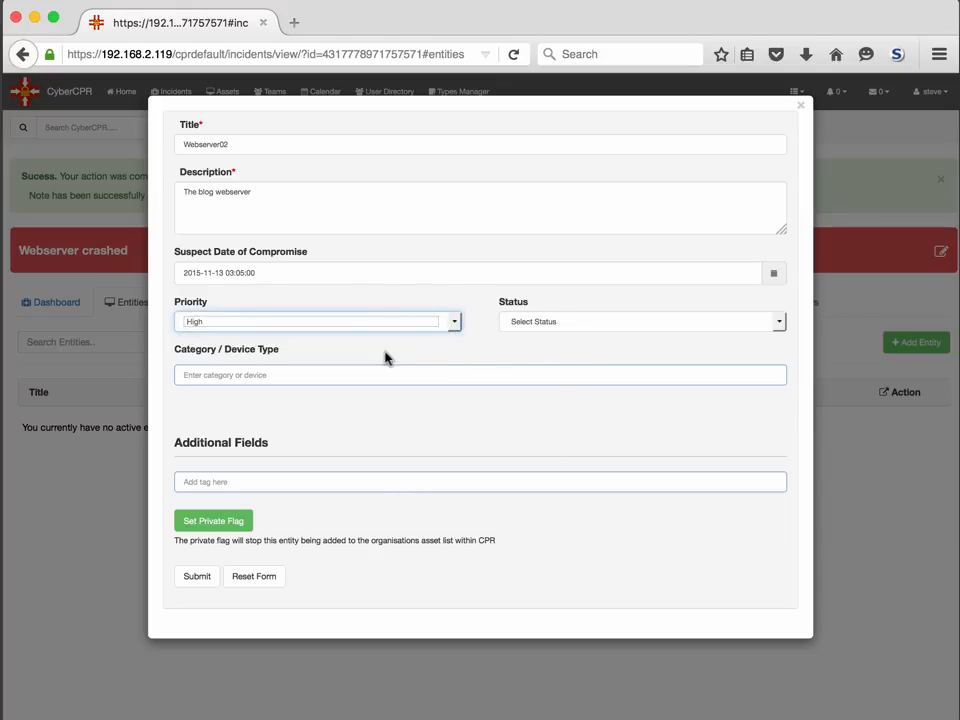
click(578, 325)
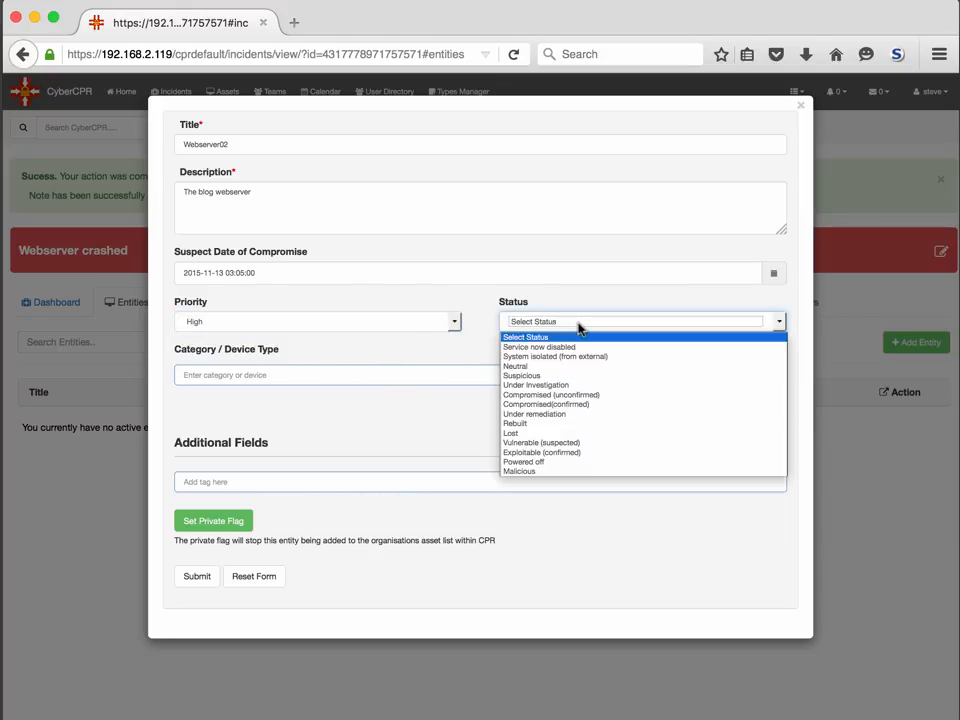
click(623, 388)
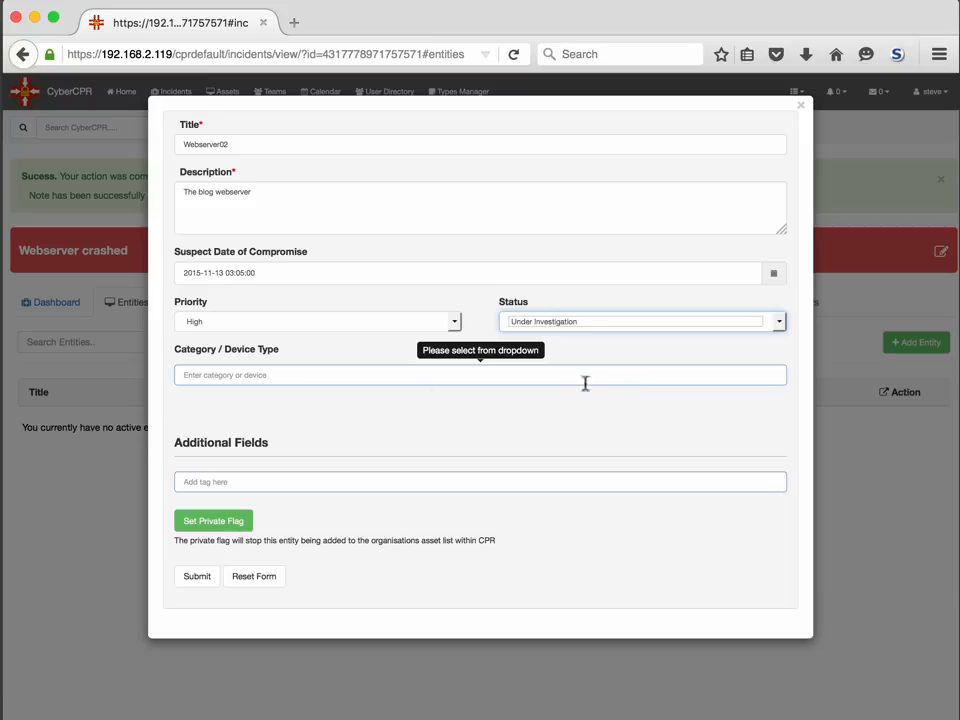
click(377, 375)
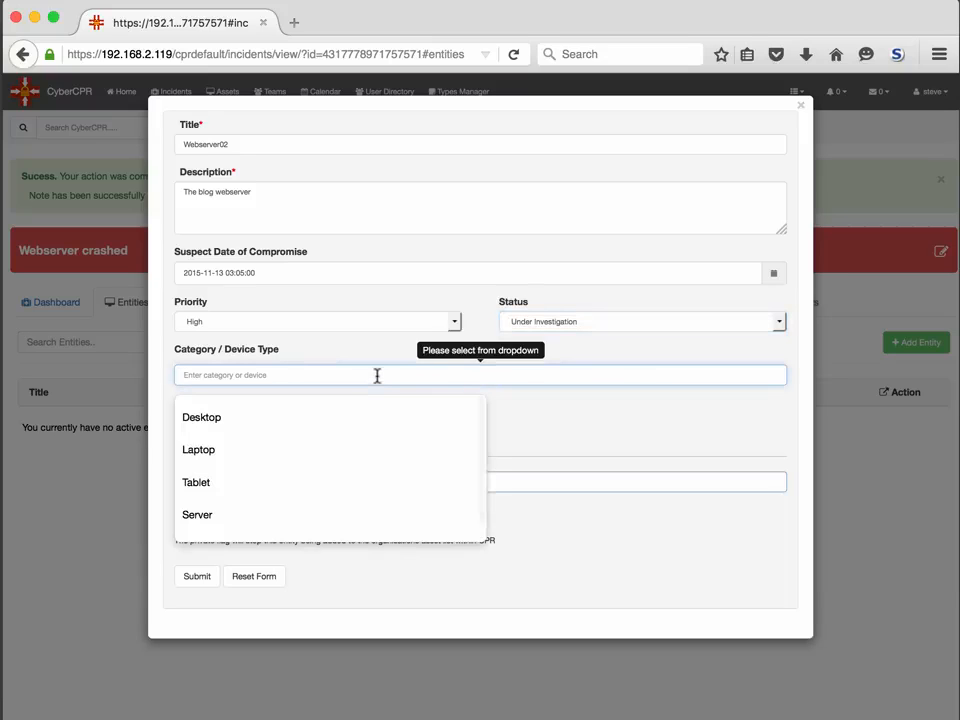
click(266, 516)
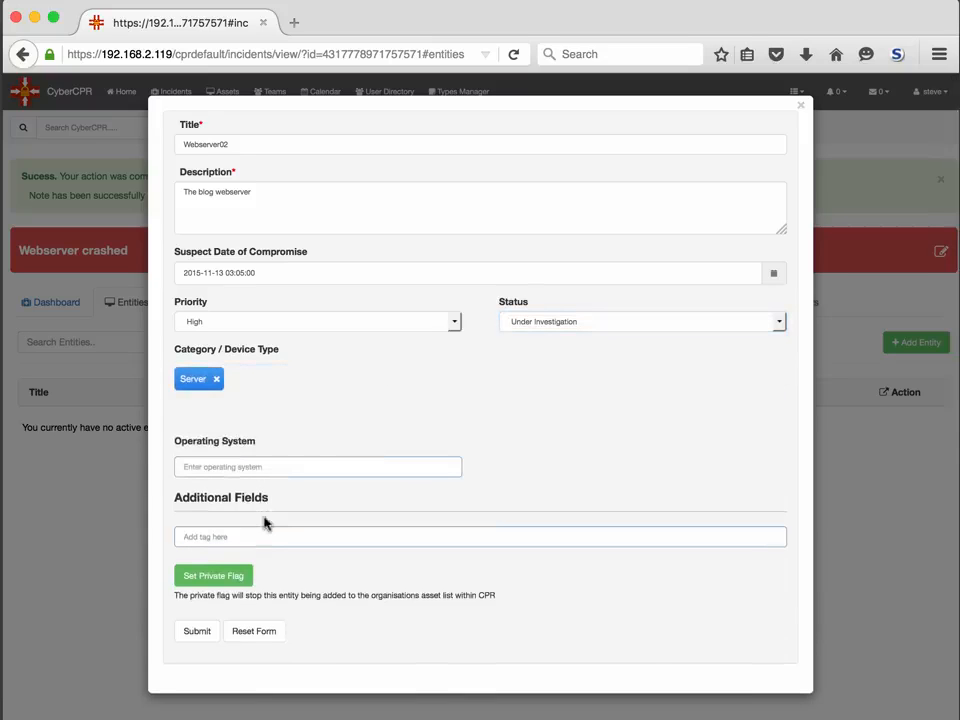
Set the entity's operating system to Windows, add "Win 2008 R2" as a new OS version, and submit the entity.
click(282, 469)
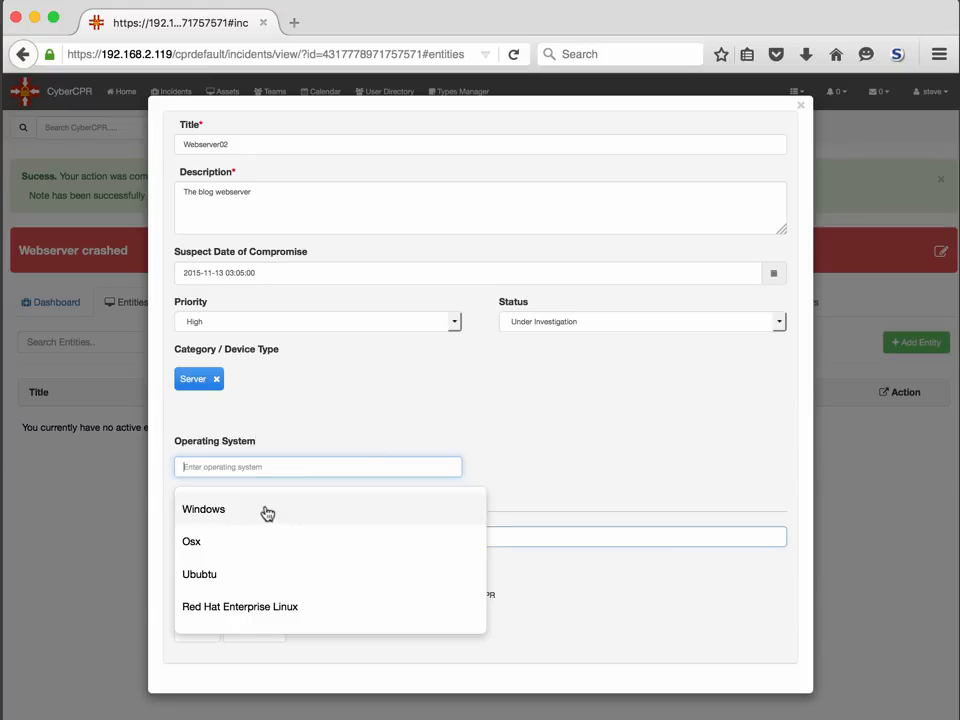
click(266, 511)
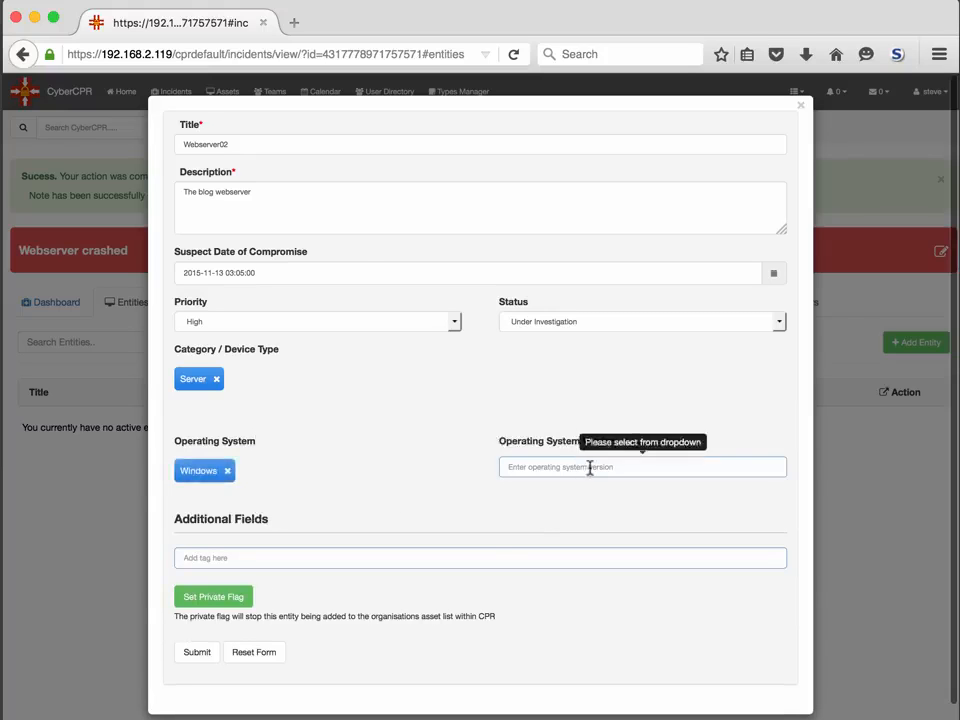
click(590, 467)
scroll(572, 535, down, 1)
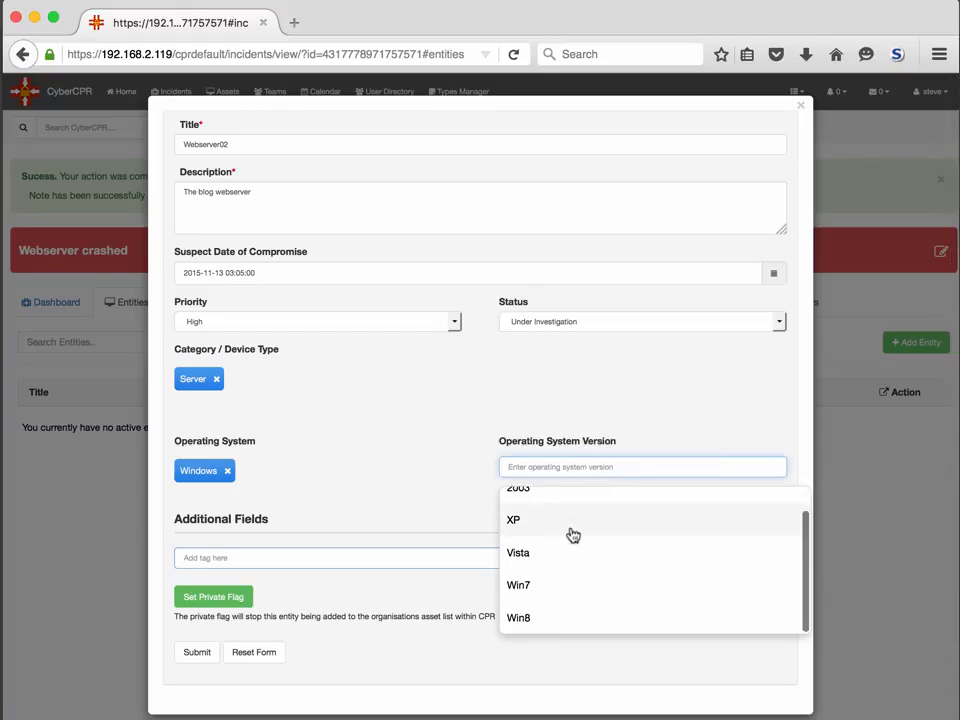
scroll(571, 535, up, 1)
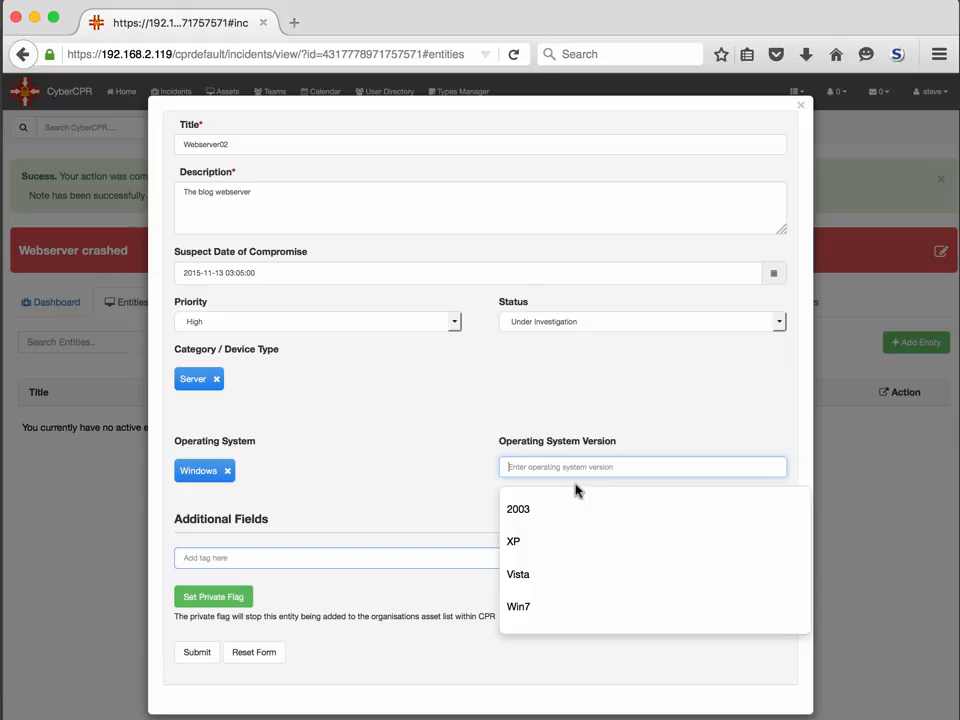
text(Win)
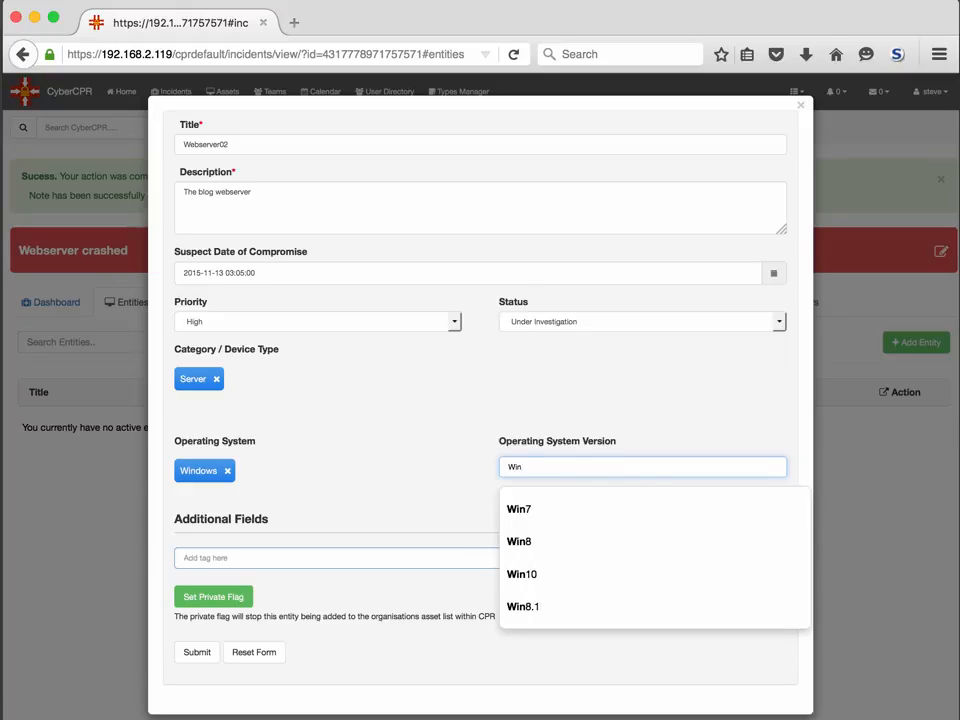
text( 2008 R2)
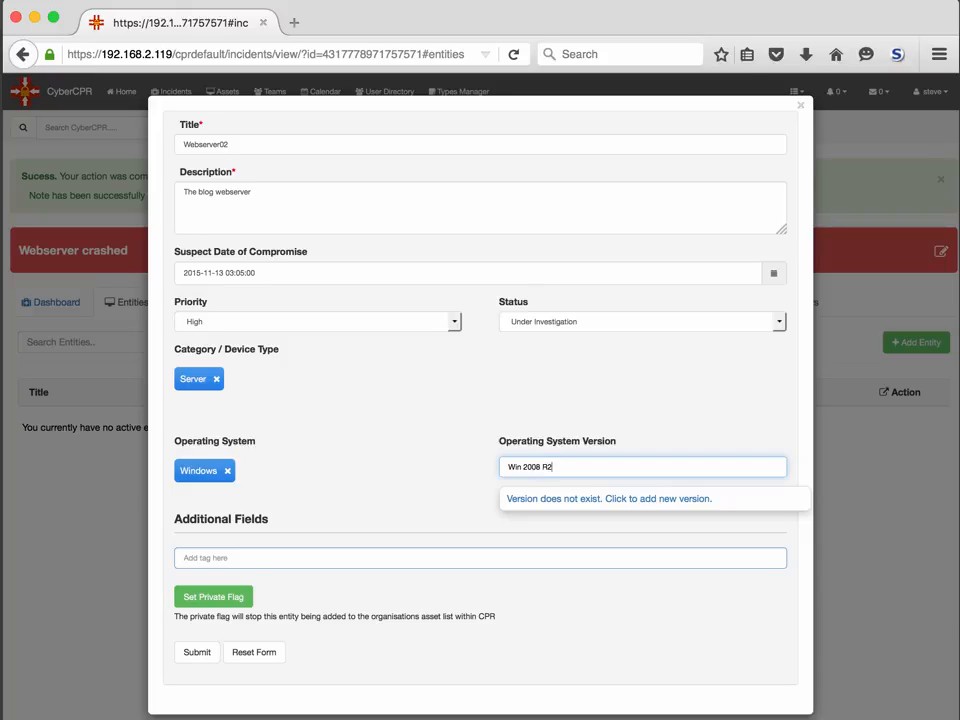
click(597, 500)
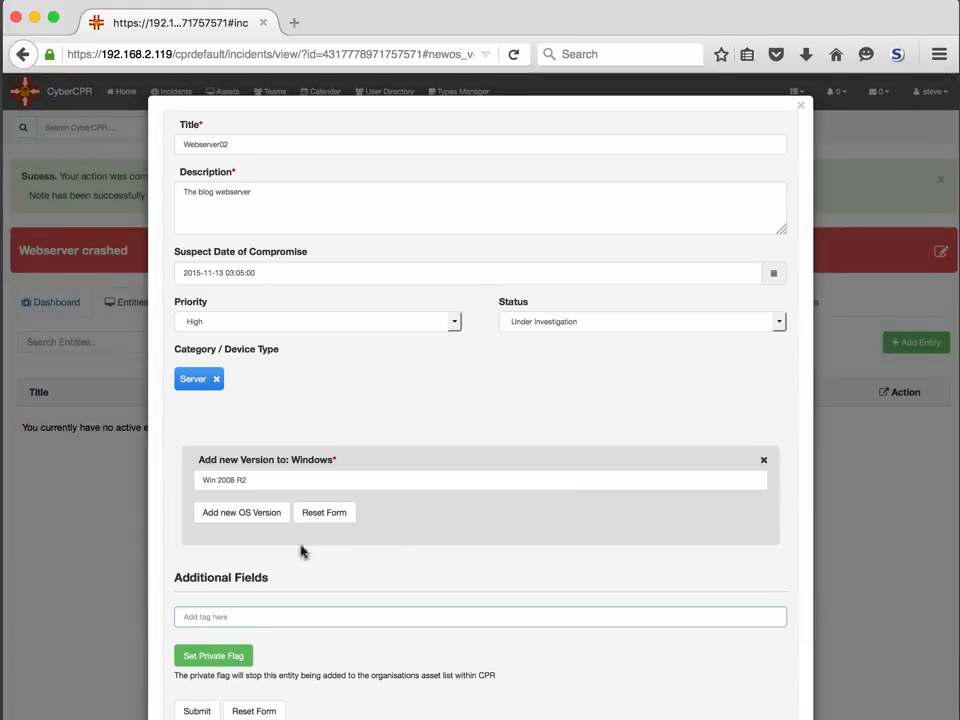
click(257, 514)
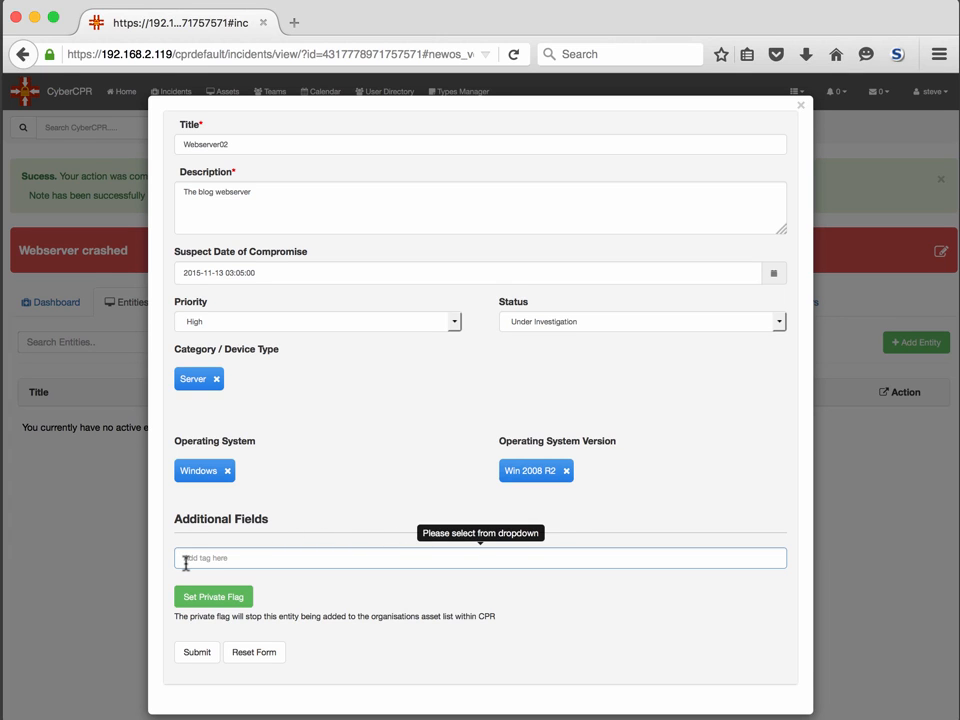
click(197, 653)
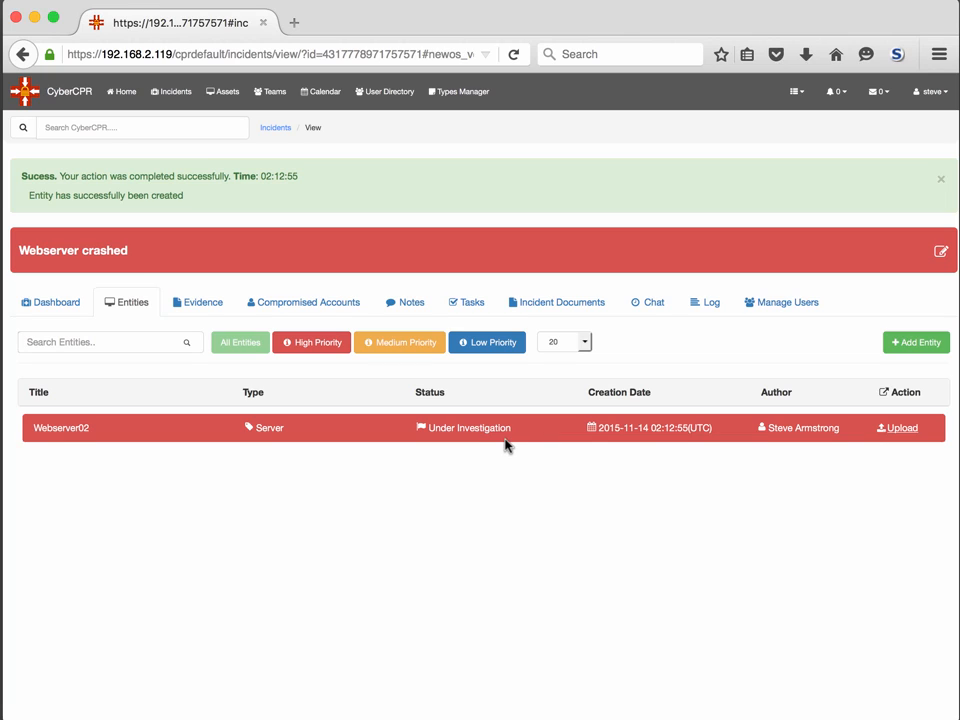
Start a new task in the incident, using the current date and time as its start date.
click(465, 302)
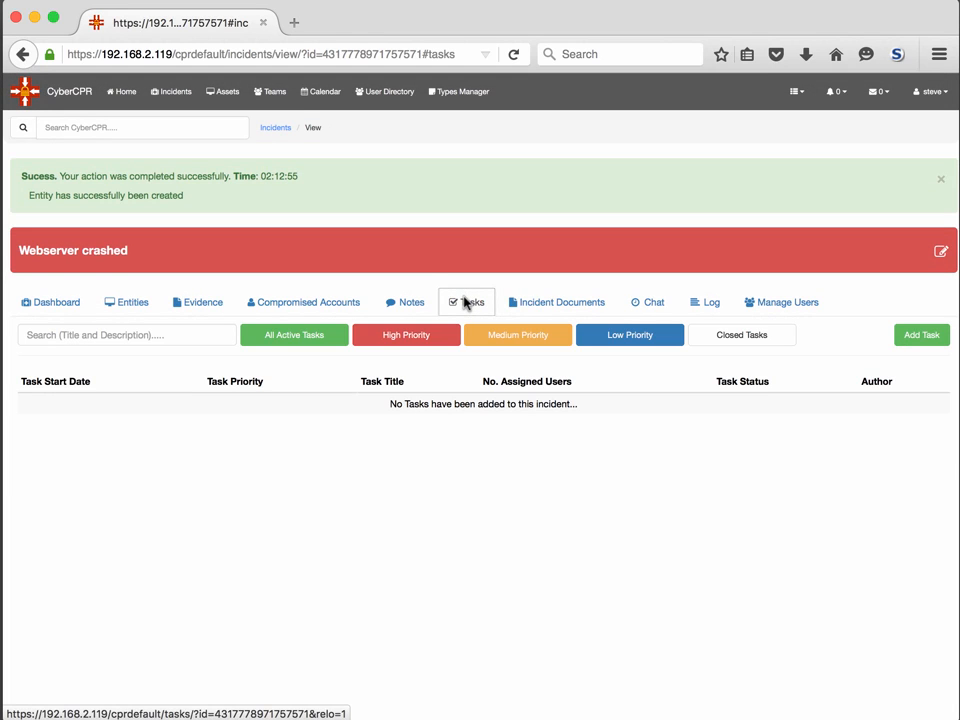
click(921, 337)
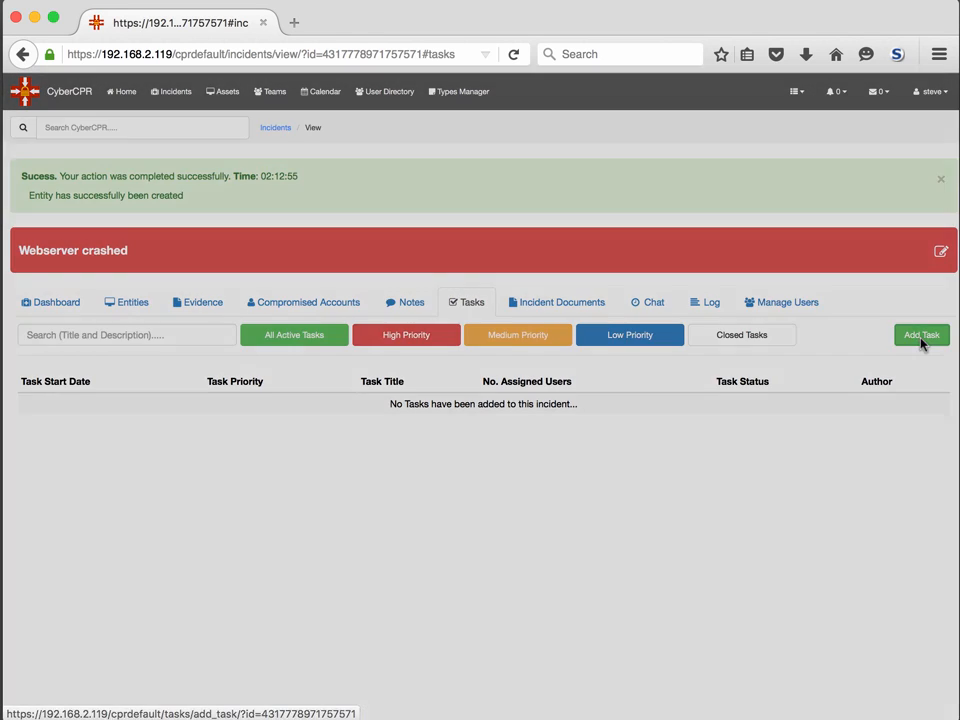
click(417, 190)
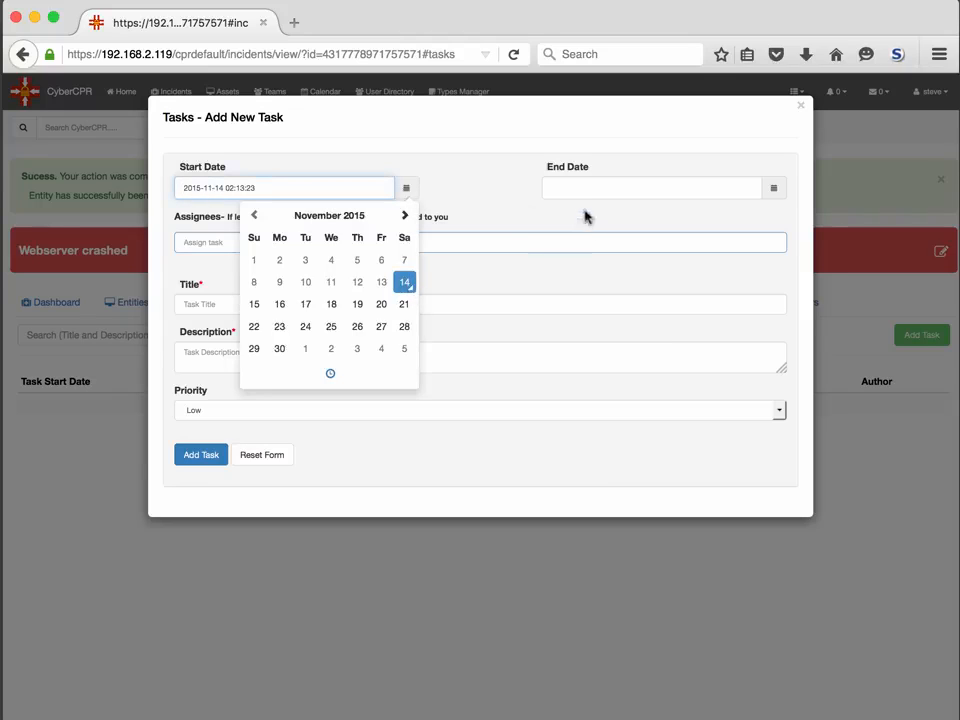
click(613, 186)
click(776, 190)
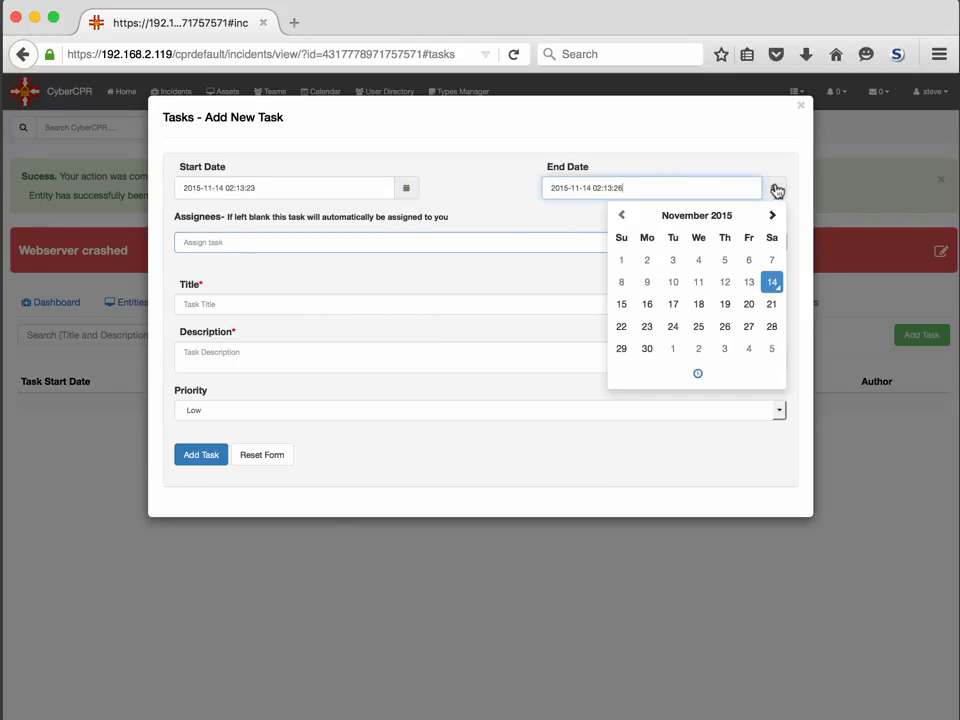
click(621, 305)
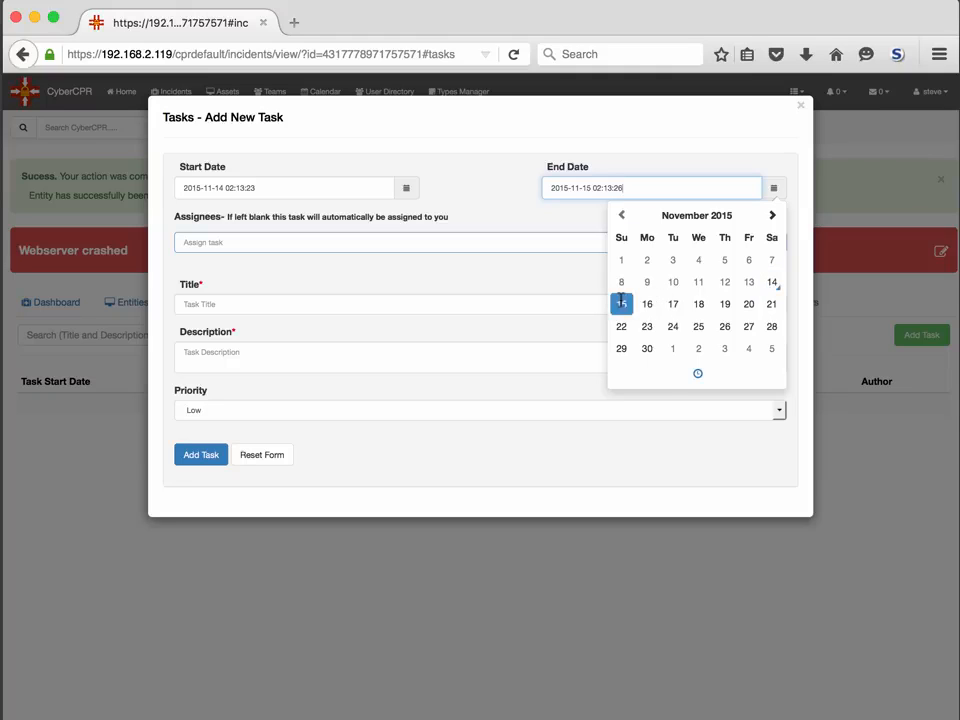
click(697, 373)
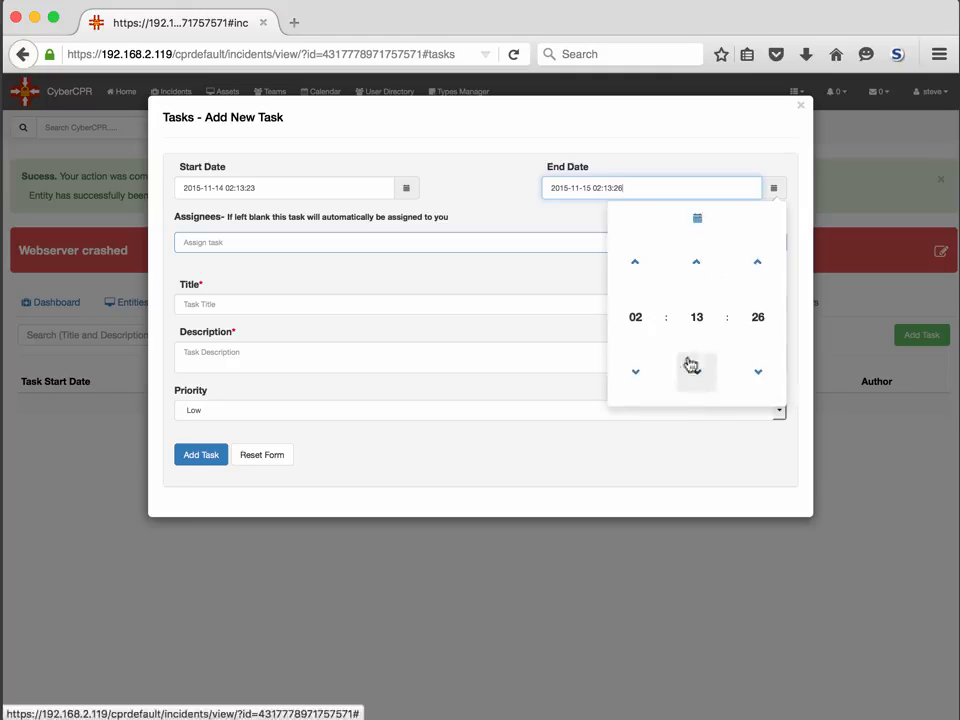
click(635, 317)
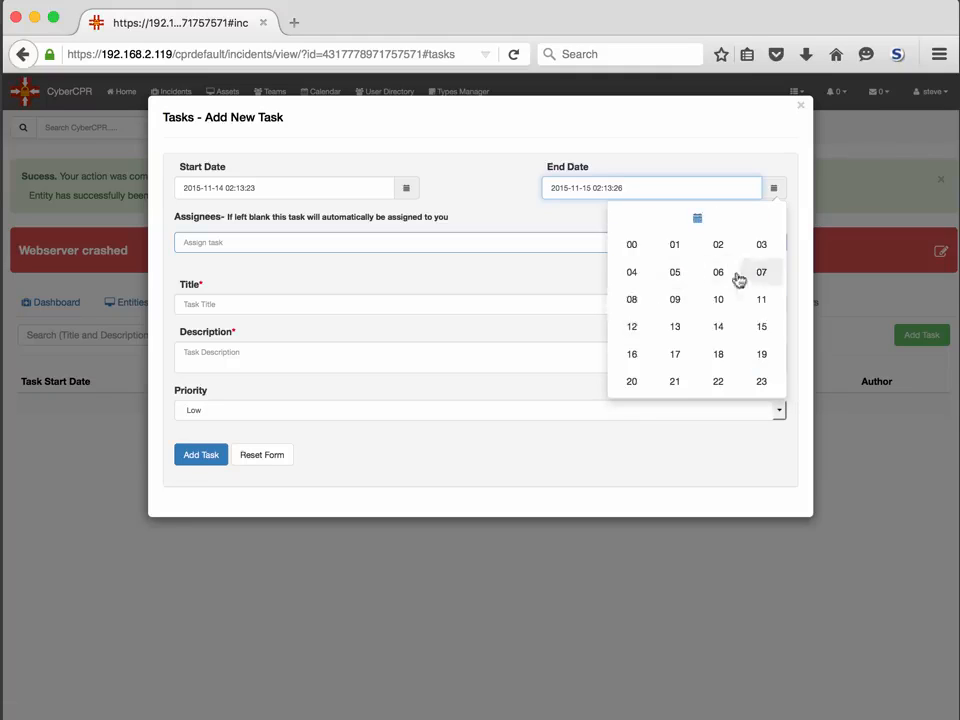
click(633, 327)
click(681, 323)
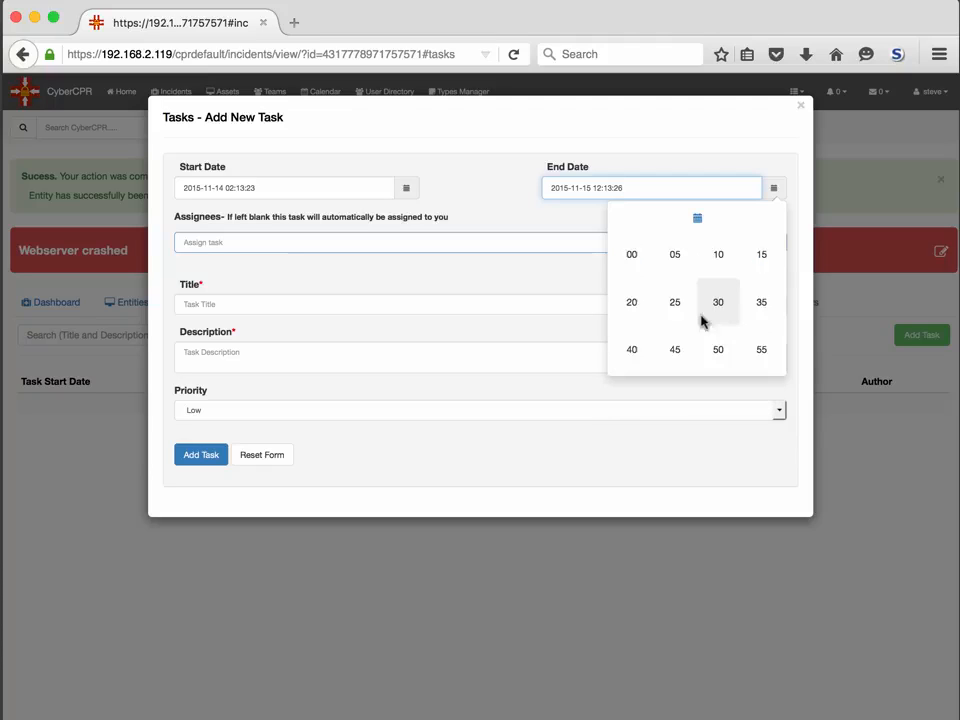
click(642, 268)
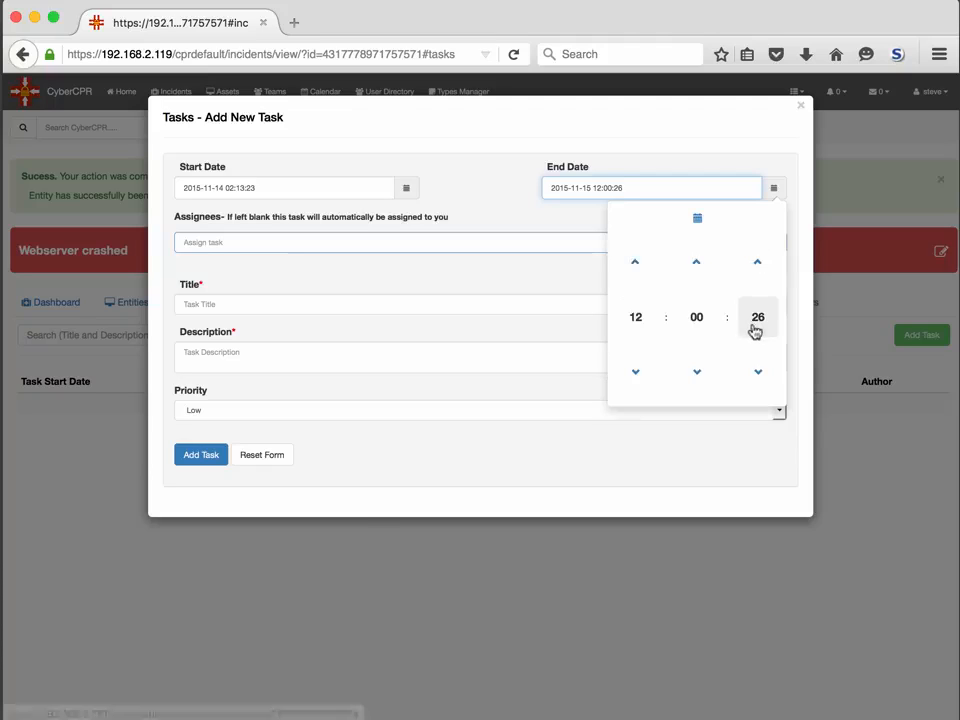
click(756, 318)
click(630, 256)
Assign the task to the second suggested user and title it "Check out the server".
click(565, 242)
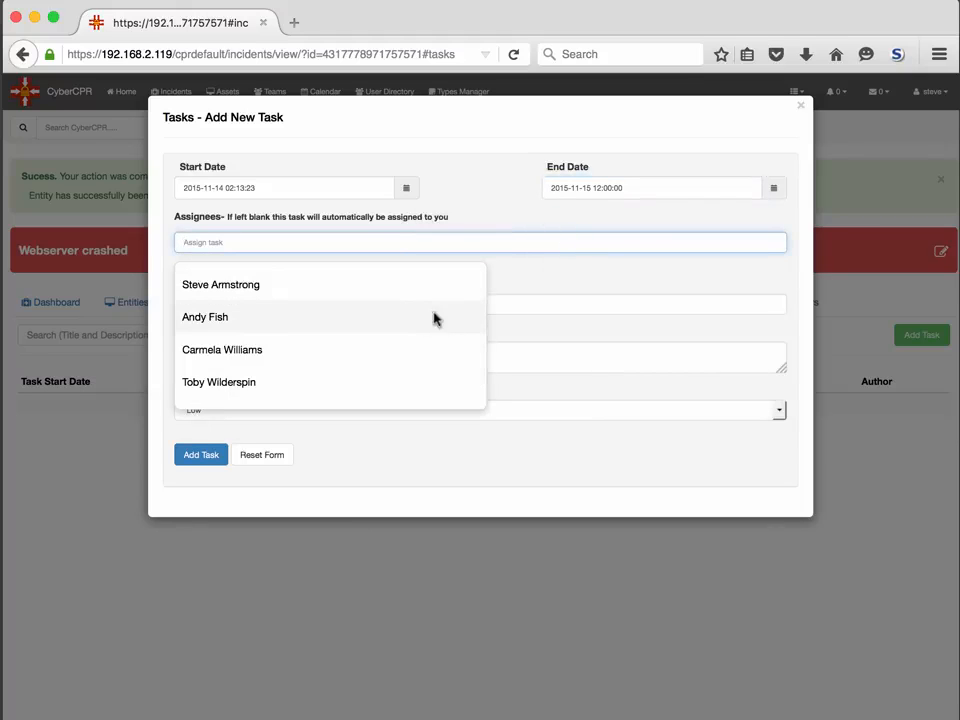
click(436, 317)
click(334, 346)
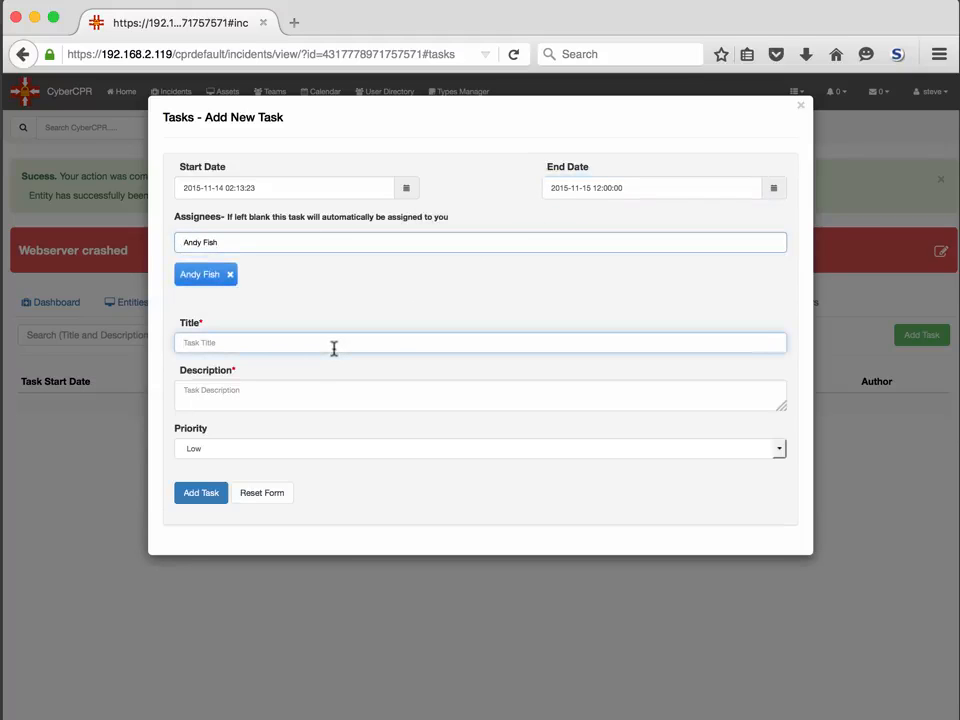
text(Check out the server)
Enter the task description "Can you investigate the WebServer2 crash from yesterday.".
click(183, 390)
text(Can uyo)
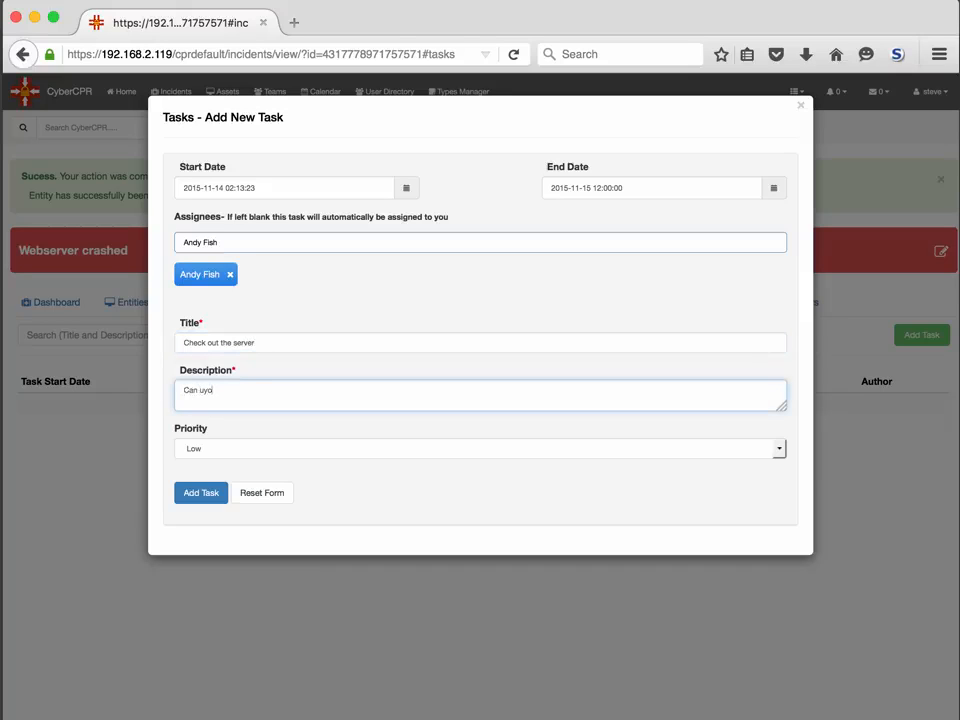
key(BackSpace)
key(BackSpace)
key(BackSpace)
text(you investigate the WebServer2 crash from yesterday.)
Set the task's priority to High and add the task to the incident.
click(287, 449)
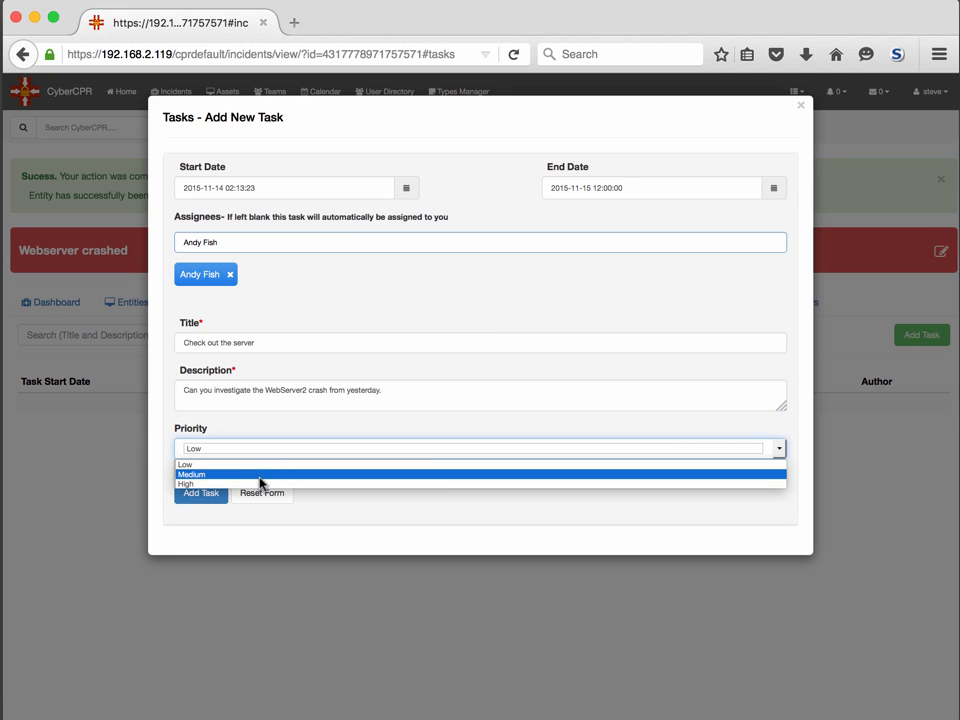
click(259, 476)
click(199, 494)
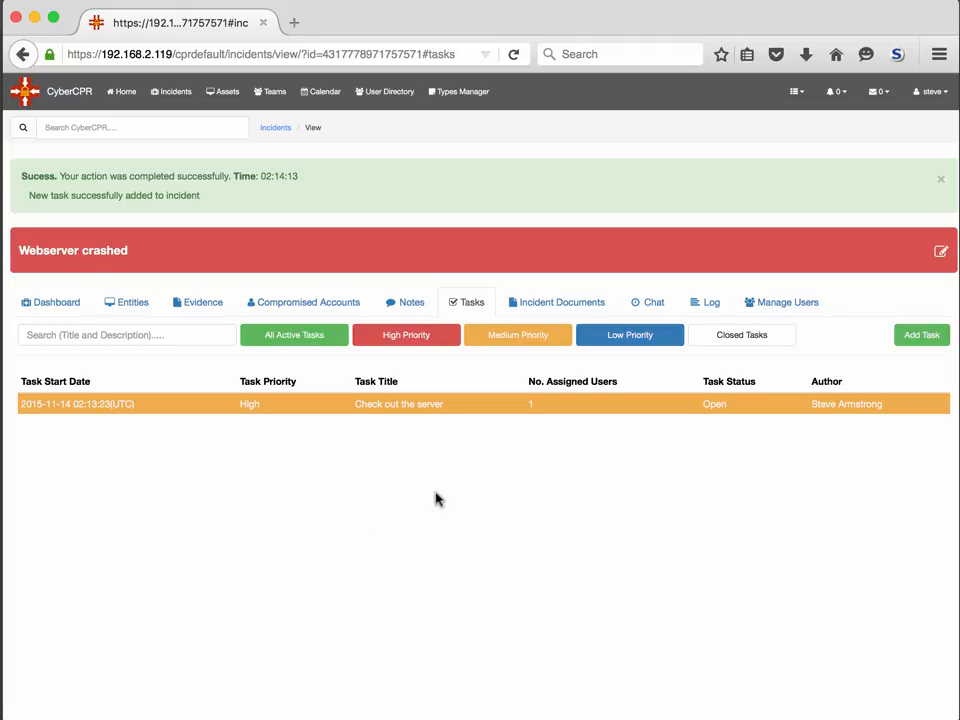
Send an incident chat message asking the task's assignee by first name to "give me a shout when you are online.", ending with "Cheers" on a separate line.
click(648, 308)
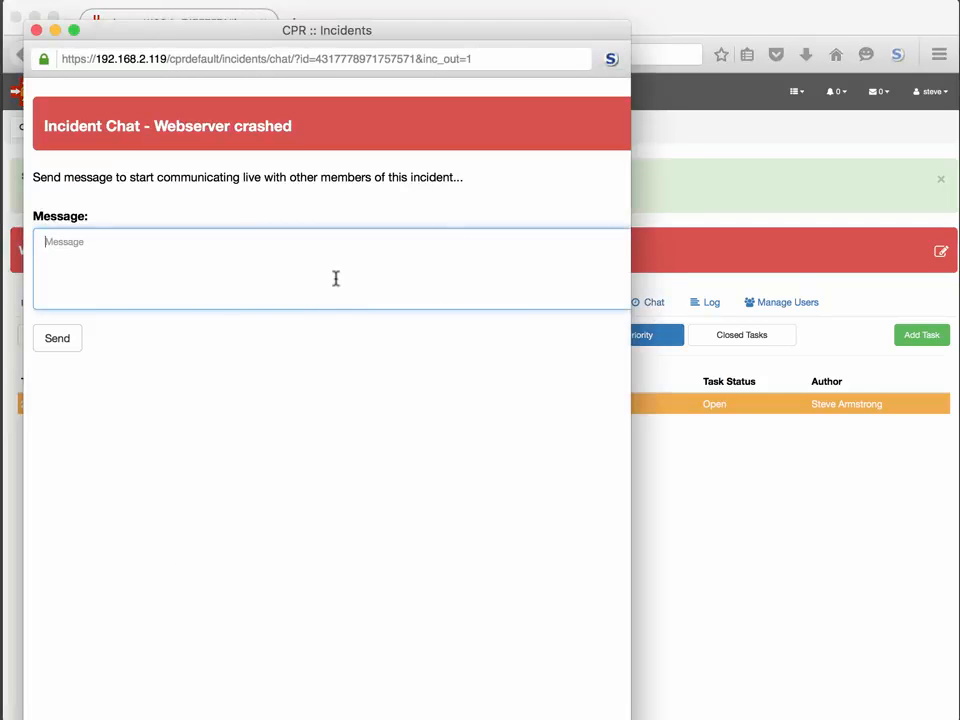
text(Andy, give me a shout when )
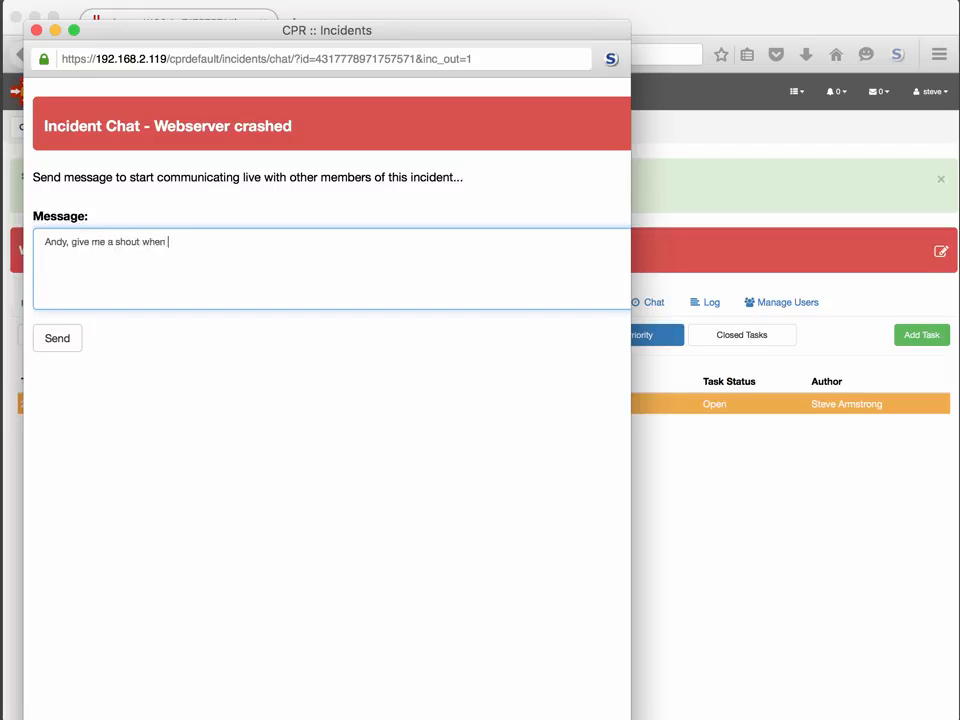
text(you are online.  )
text(Che)
text(ers)
click(66, 341)
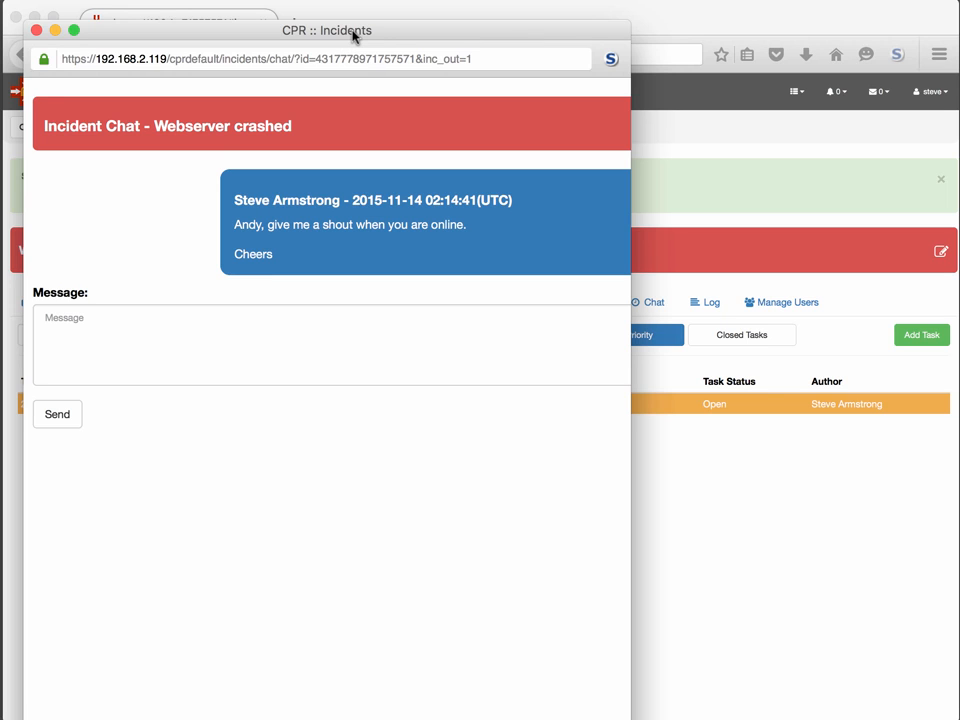
Move the chat window aside, return to the incident window, and examine the dashboard's charts of events per user and entities by status.
drag(353, 36, 349, 467)
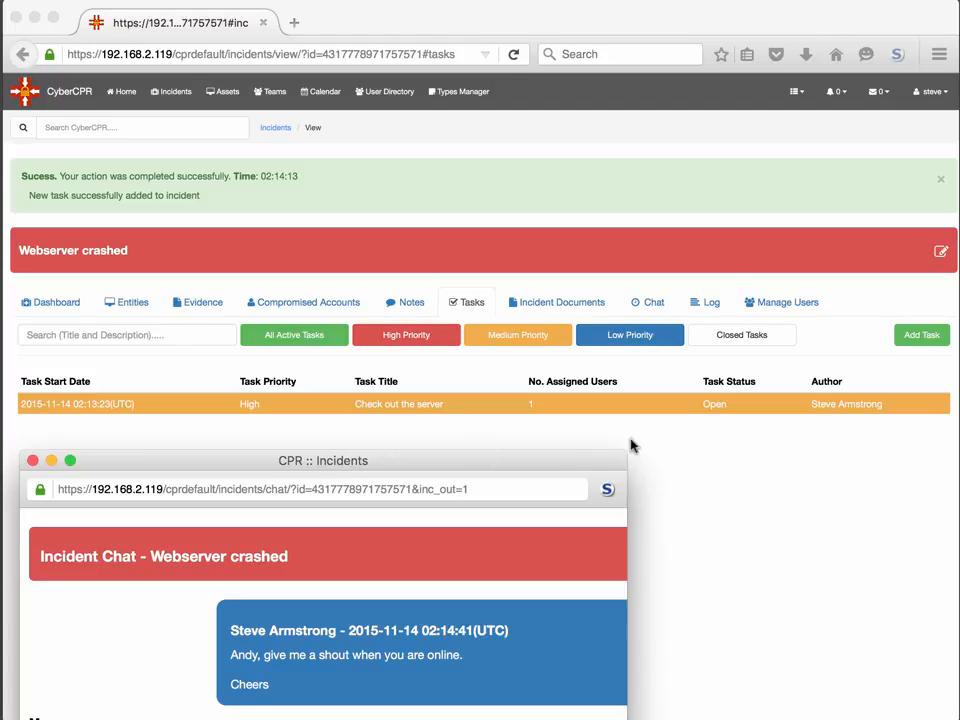
click(720, 455)
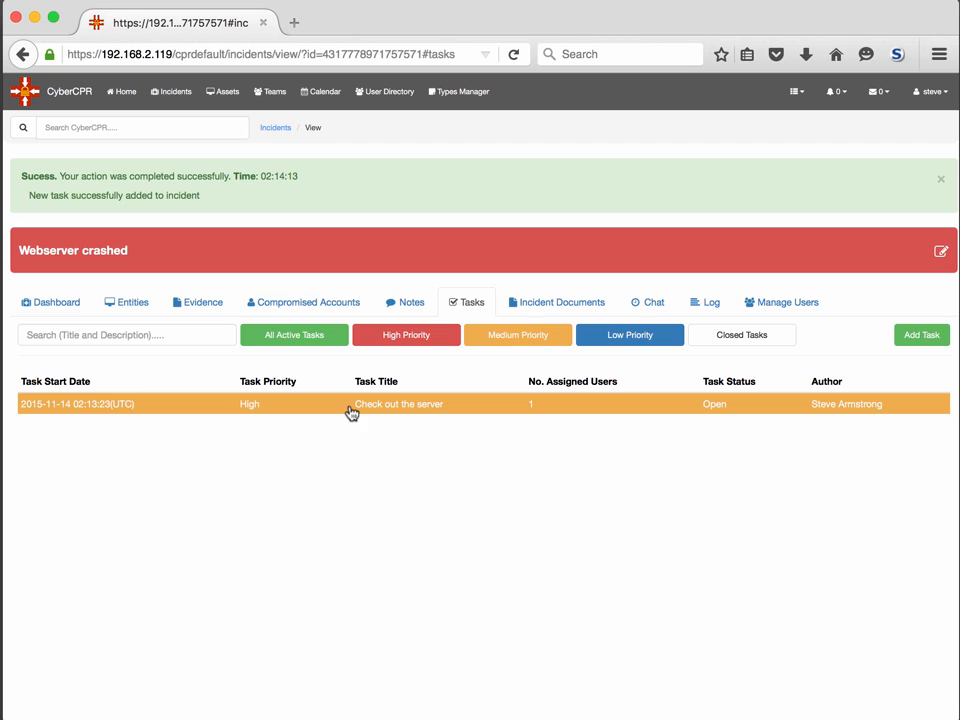
click(76, 312)
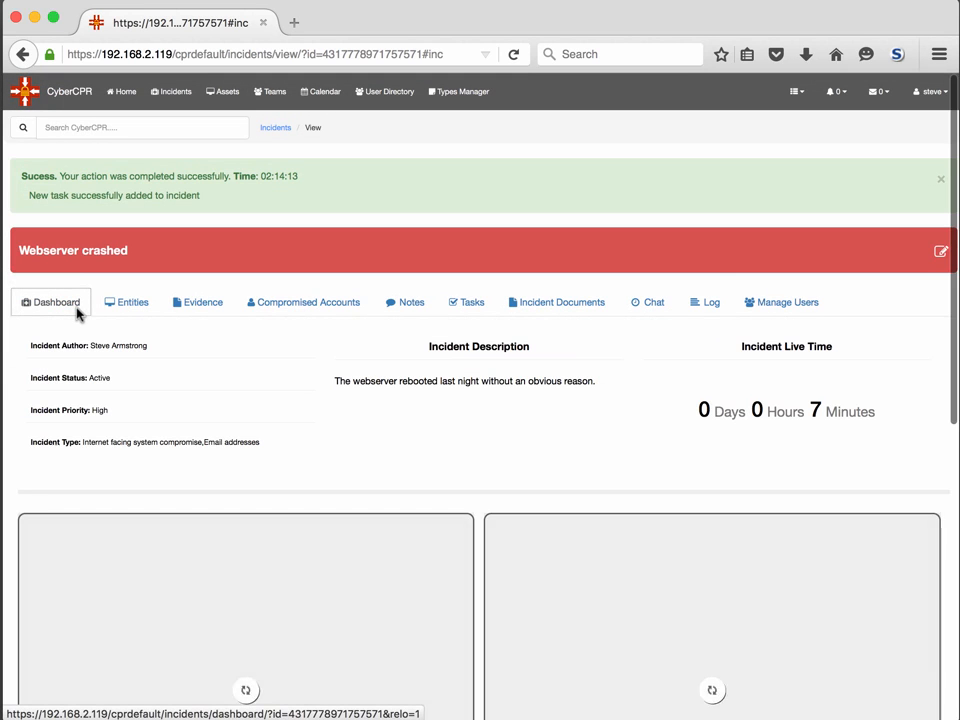
scroll(258, 361, down, 5)
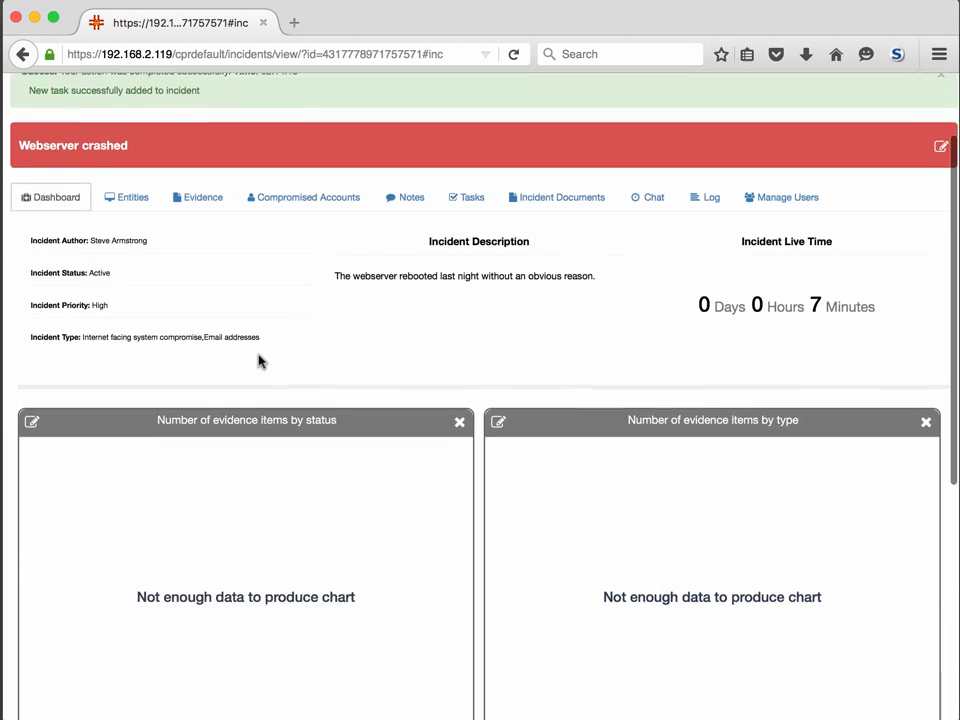
scroll(258, 361, down, 2)
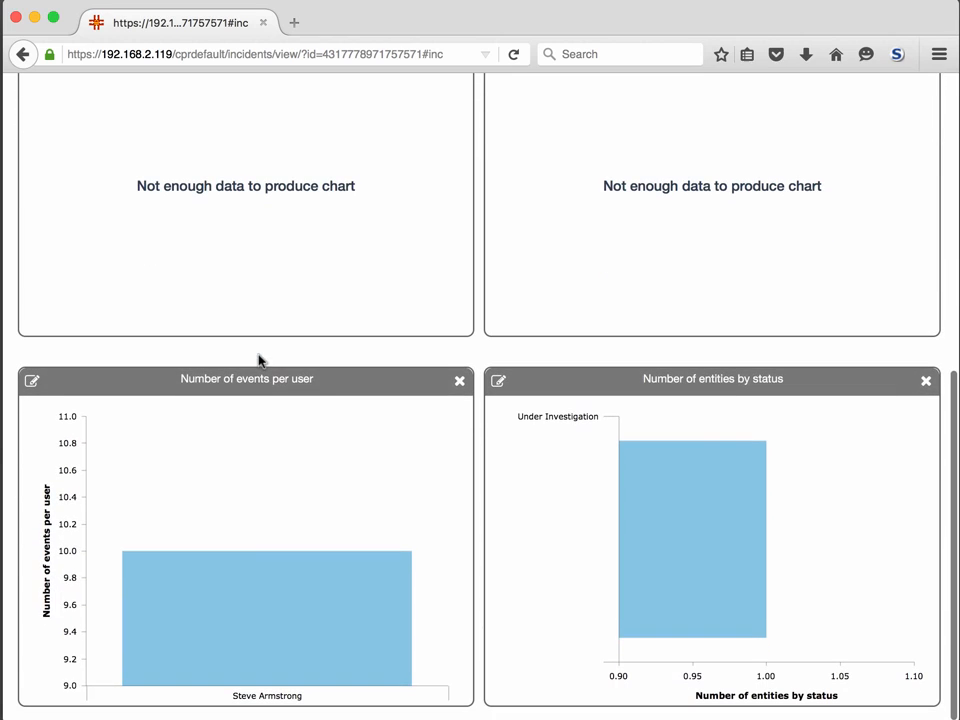
mouse_move(245, 635)
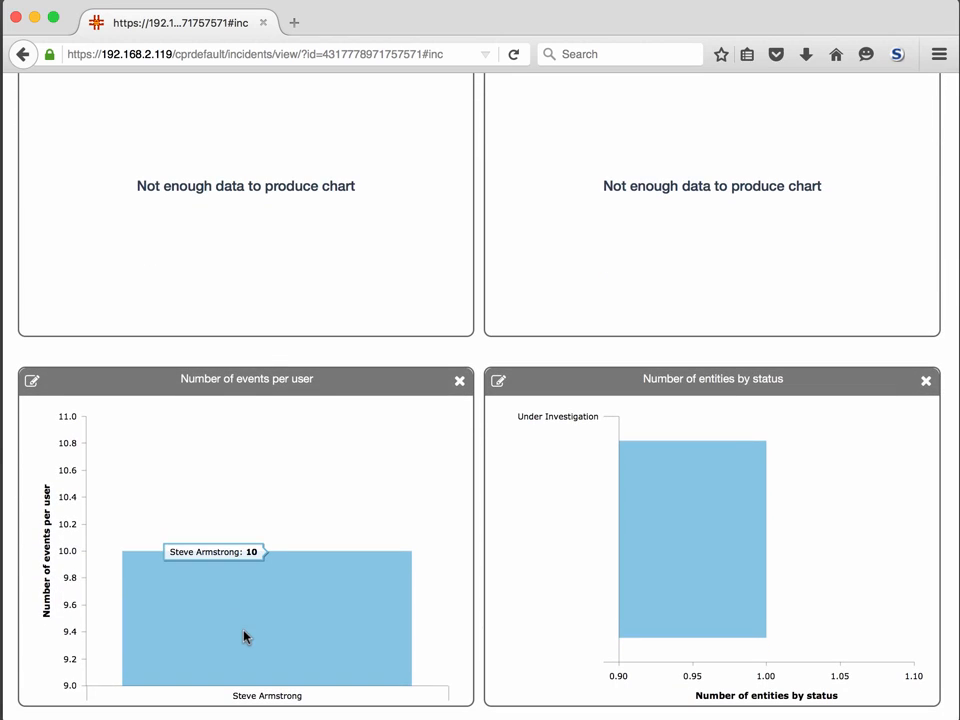
mouse_move(641, 559)
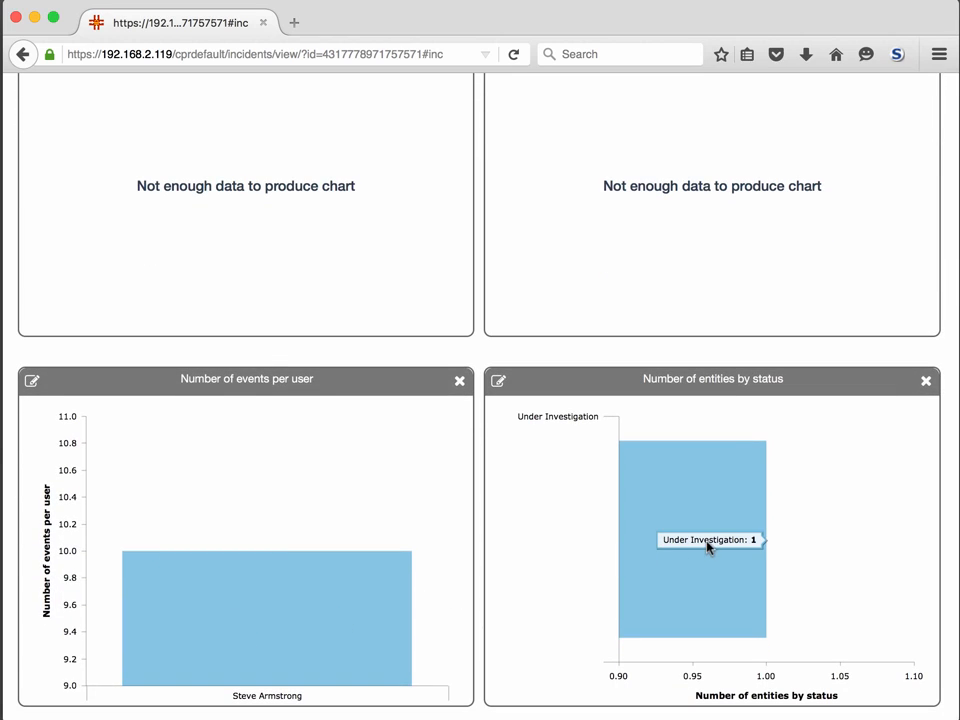
scroll(707, 545, up, 3)
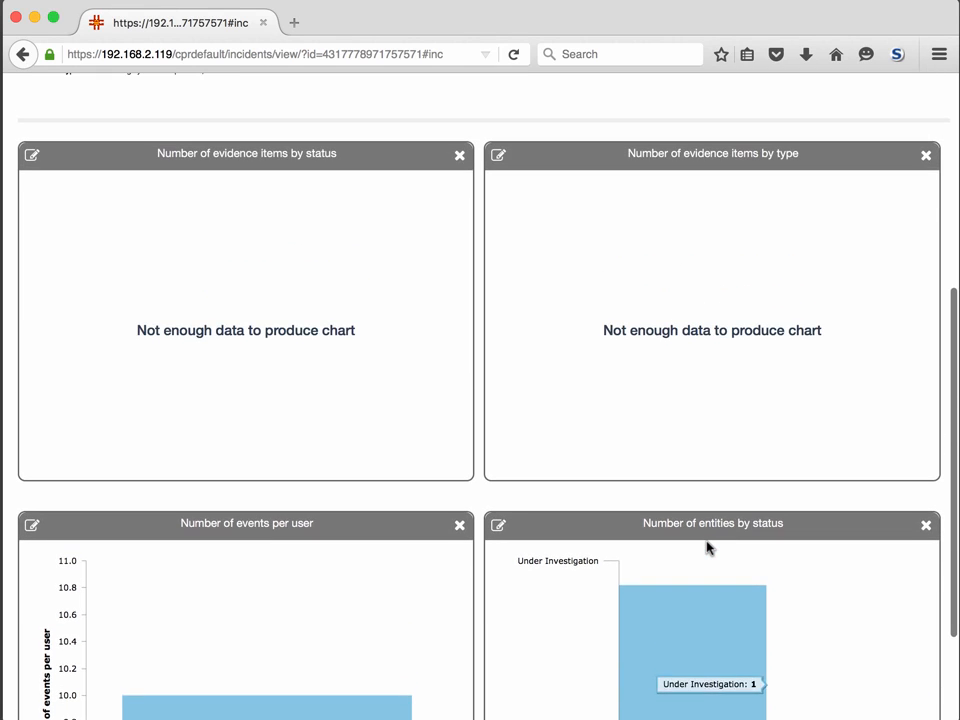
scroll(707, 545, up, 3)
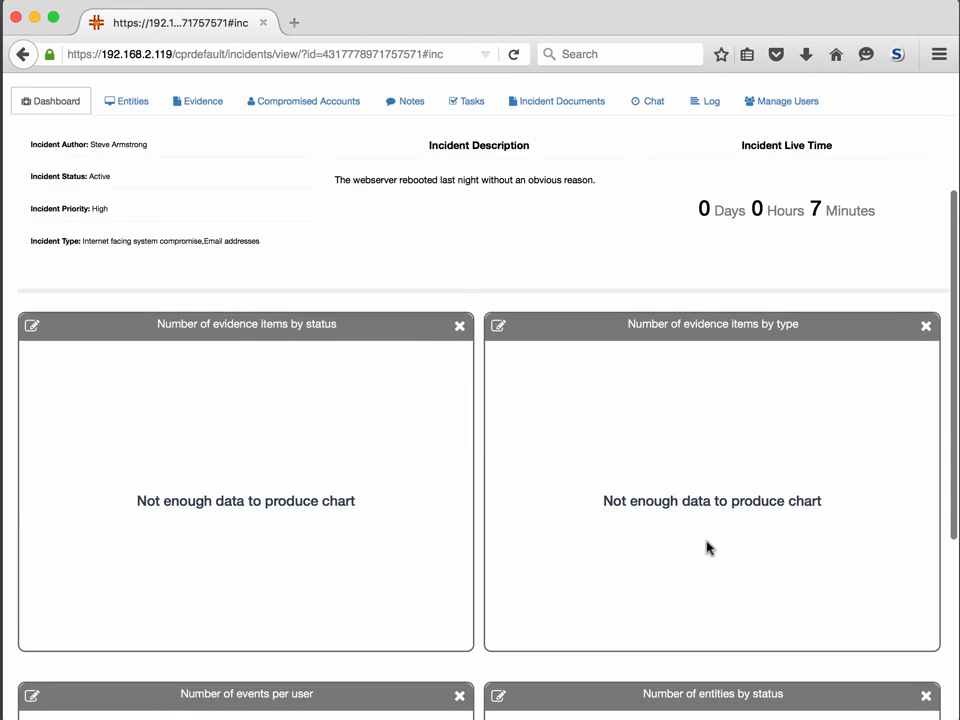
scroll(707, 547, up, 4)
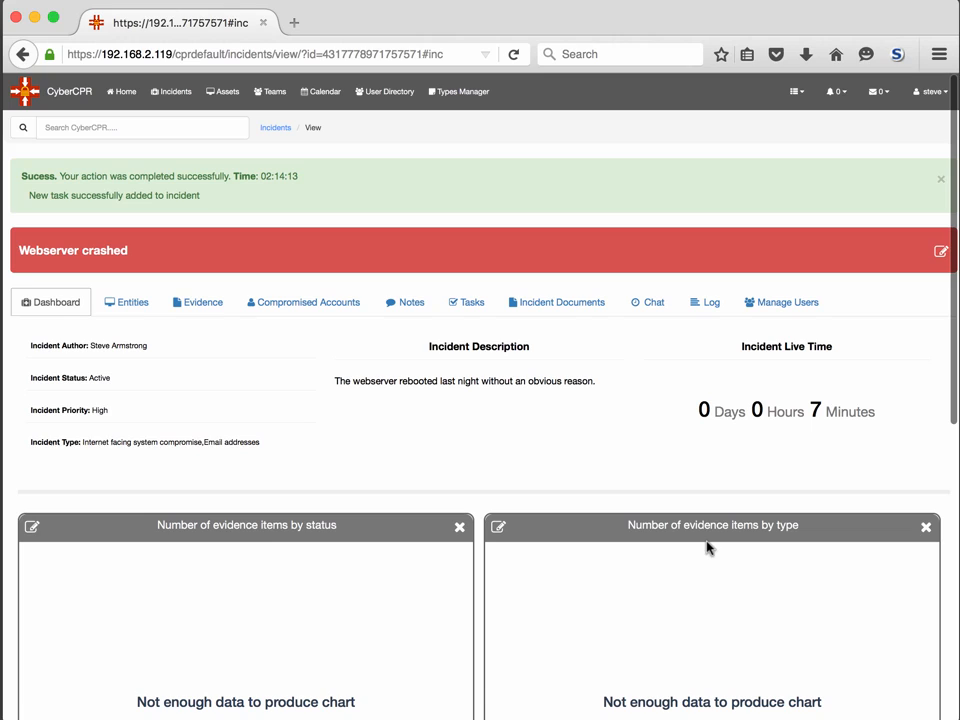
Log out of the current user account.
click(929, 93)
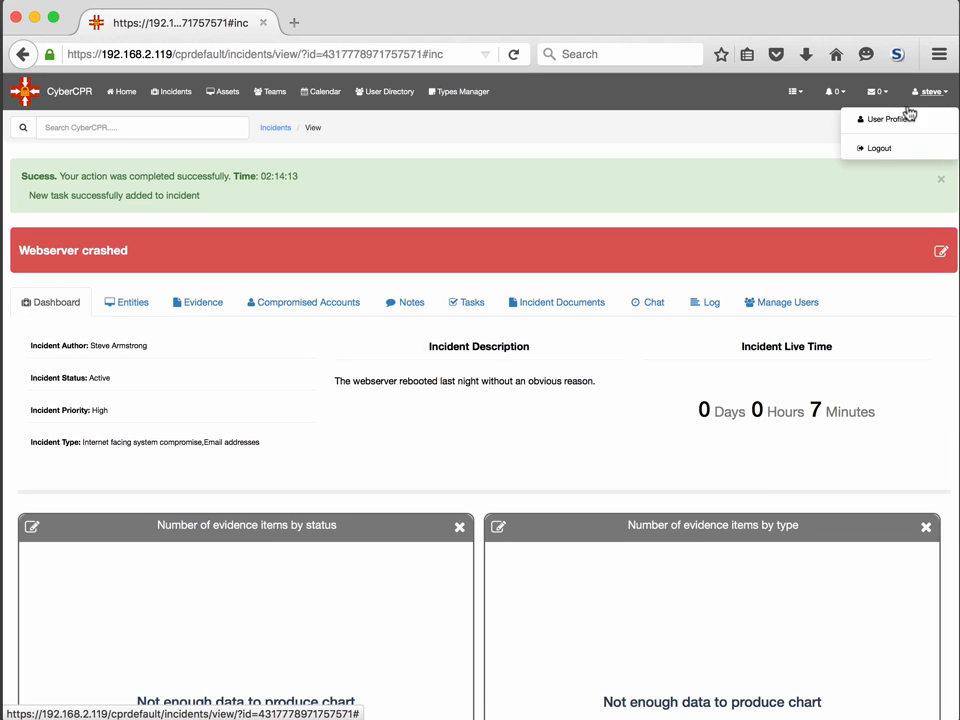
click(885, 148)
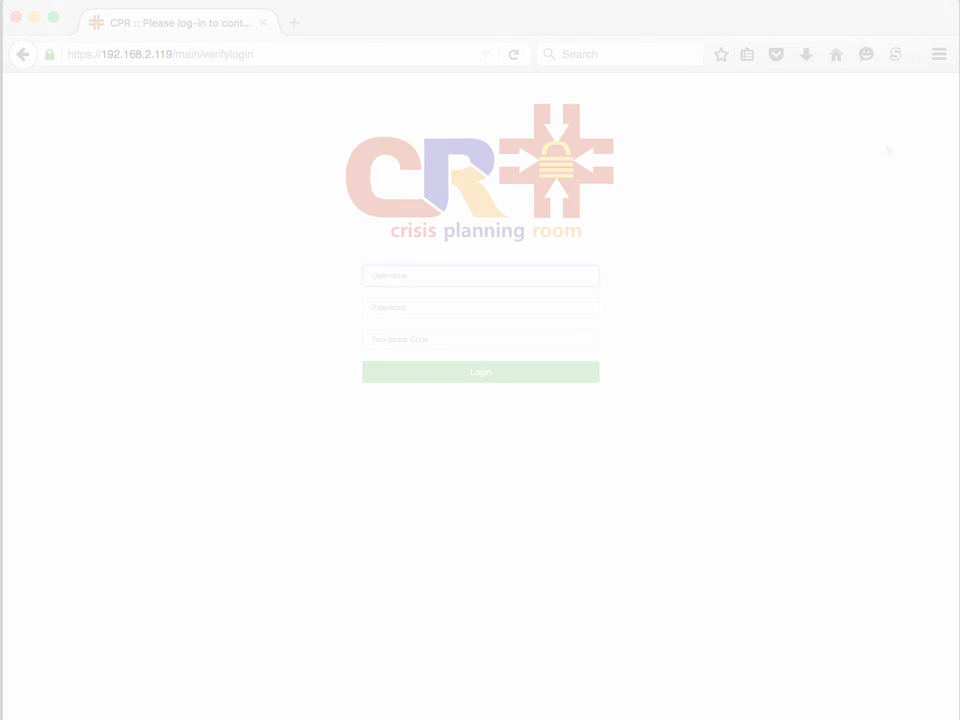